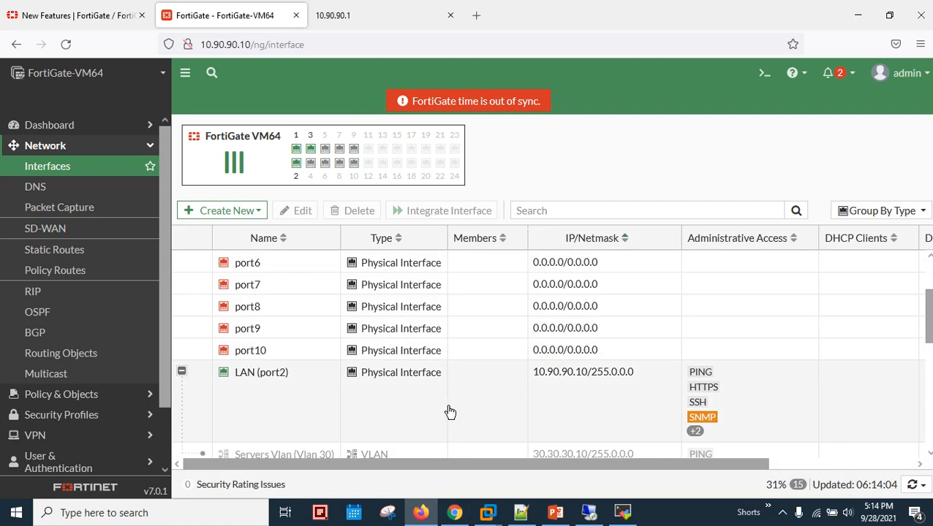
Open the LAN (port2) interface for editing.
left_click(447, 410)
left_click(301, 217)
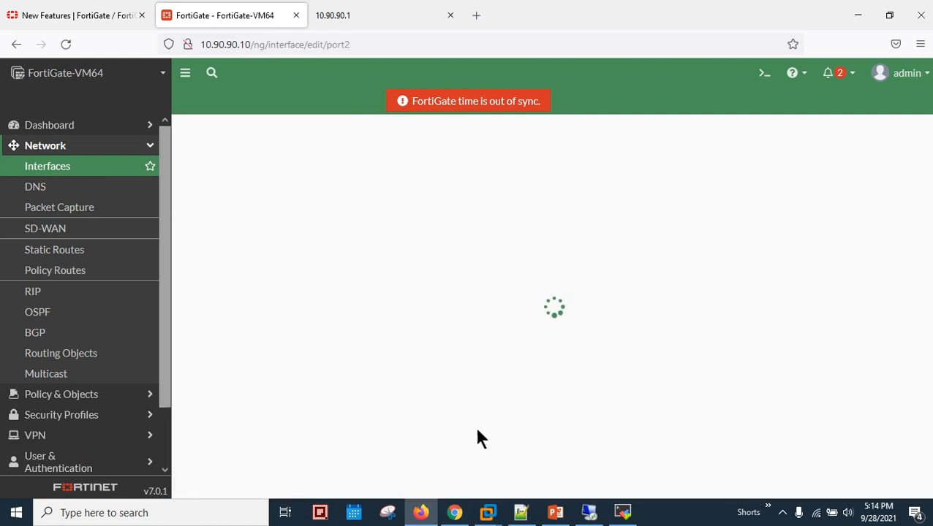
Switch to the PowerPoint network diagram and copy 10.90.90.22 from the pool range into a text label beside LAN Port 2.
left_click(555, 512)
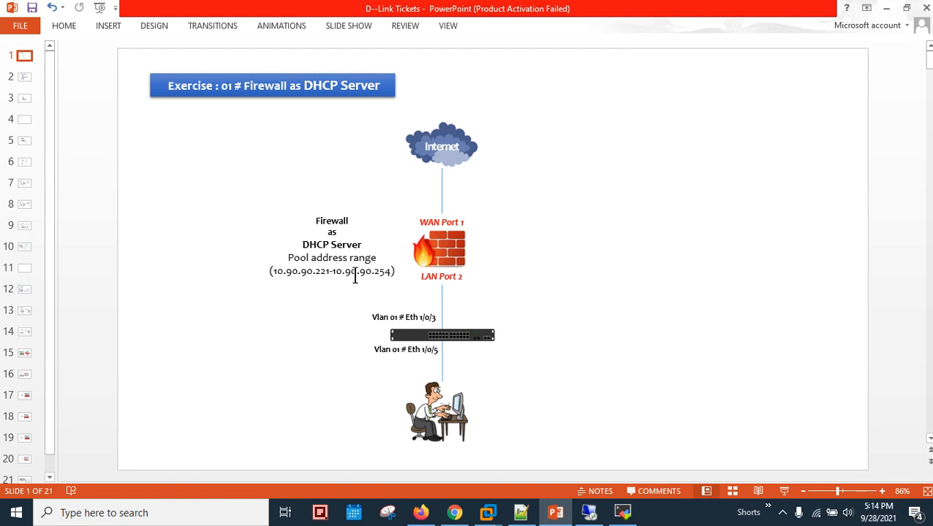
left_click(326, 271)
left_click_drag(326, 271, 286, 272)
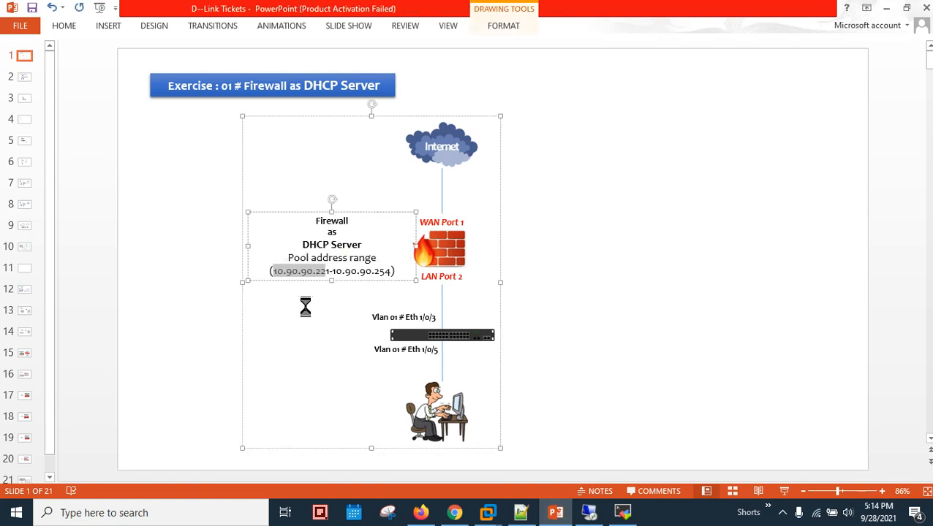
right_click(568, 266)
left_click(595, 293)
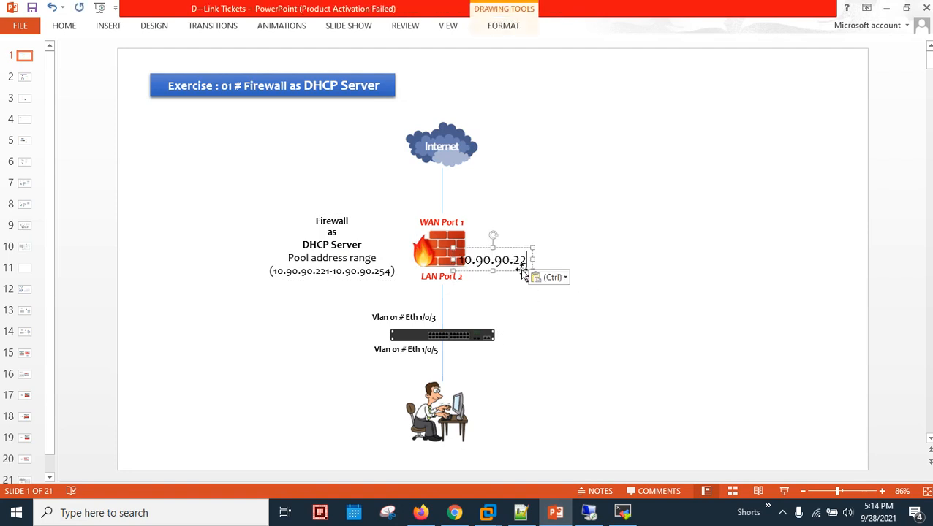
mouse_move(524, 277)
left_mouse_down()
mouse_move(525, 287)
mouse_move(550, 279)
left_mouse_up()
left_click(567, 287)
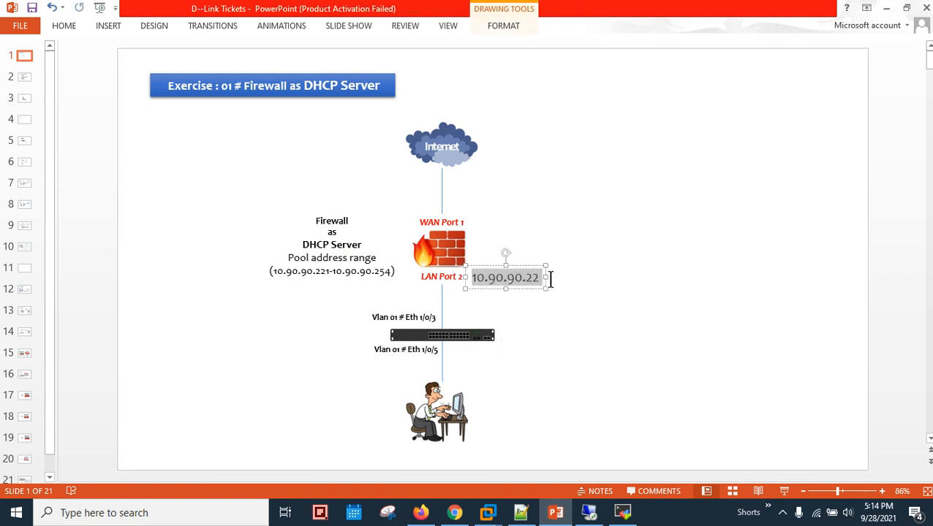
Change the label beside LAN Port 2 to read 10.90.90.10/8.
left_click(533, 281)
key("BackSpace")
key("Delete")
type("10")
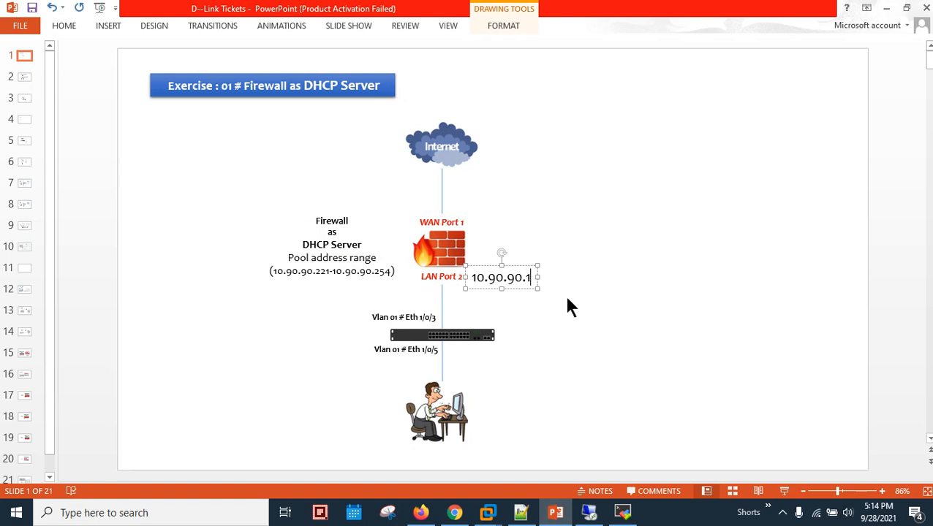
left_click(607, 289)
left_click(543, 283)
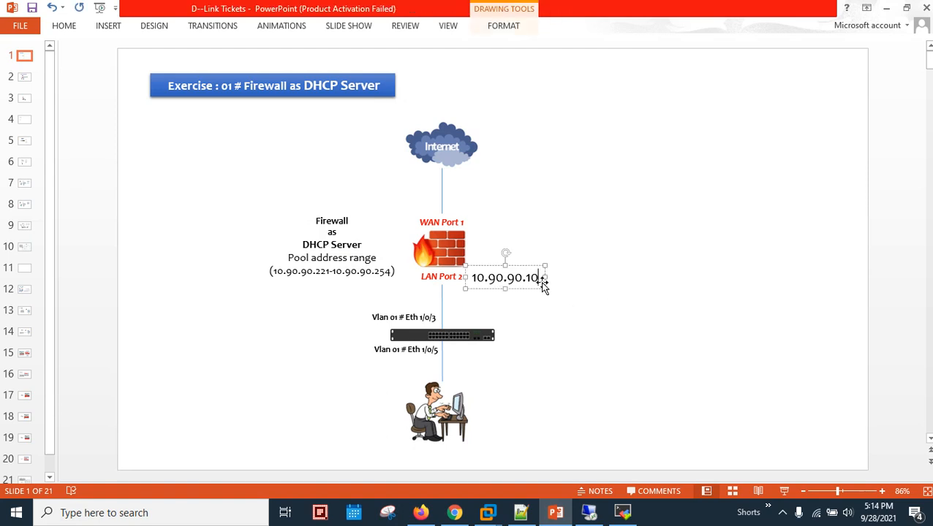
type("/8")
left_click(612, 305)
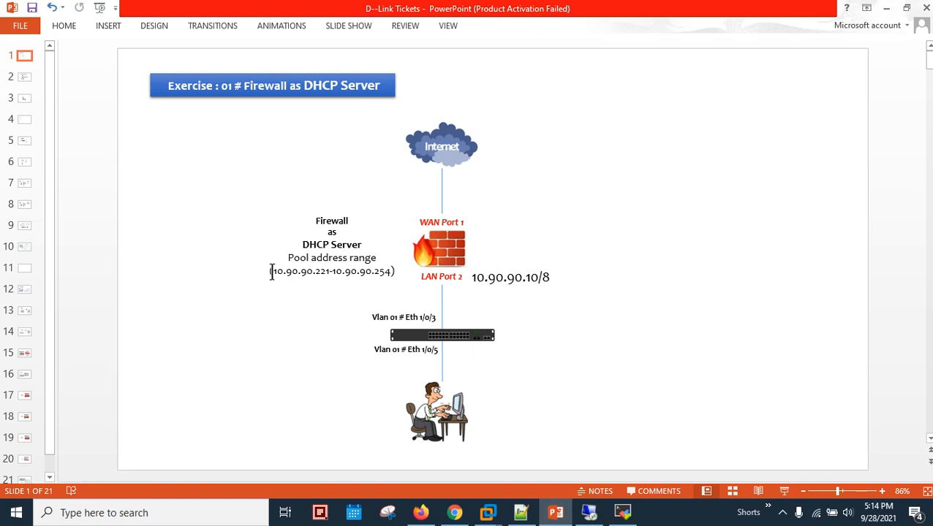
Review the DHCP pool address range and the LAN Port 2 address label on the slide.
left_click_drag(272, 272, 384, 270)
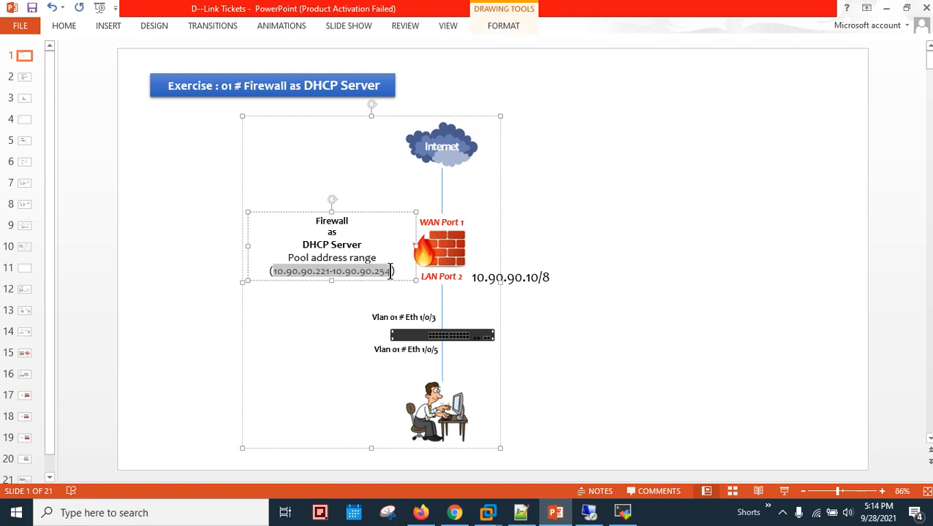
left_click(679, 318)
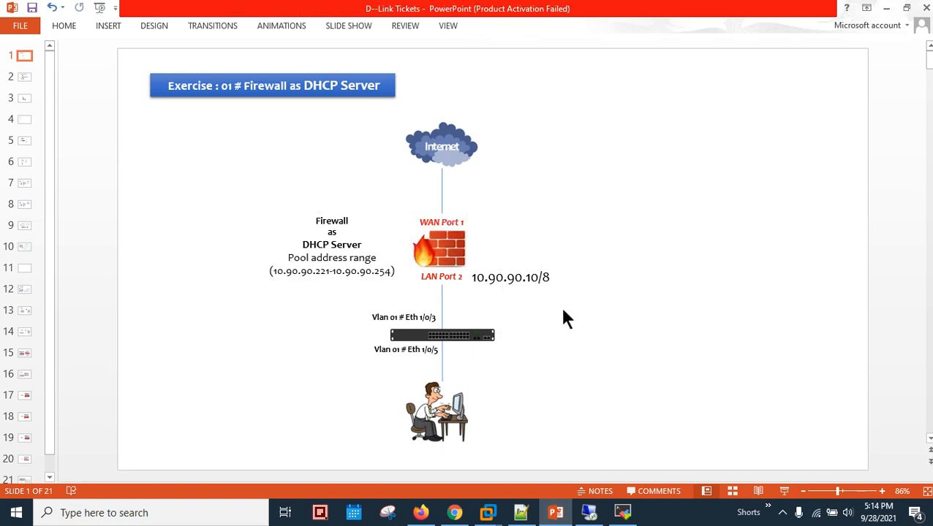
left_click(500, 286)
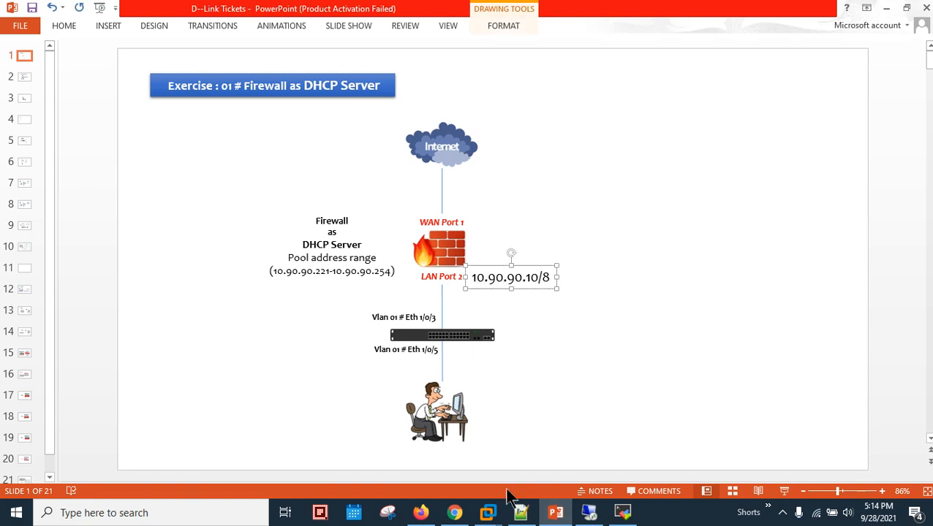
Switch back to FortiGate in Firefox and review the LAN interface's name, alias, type and role.
left_click(421, 513)
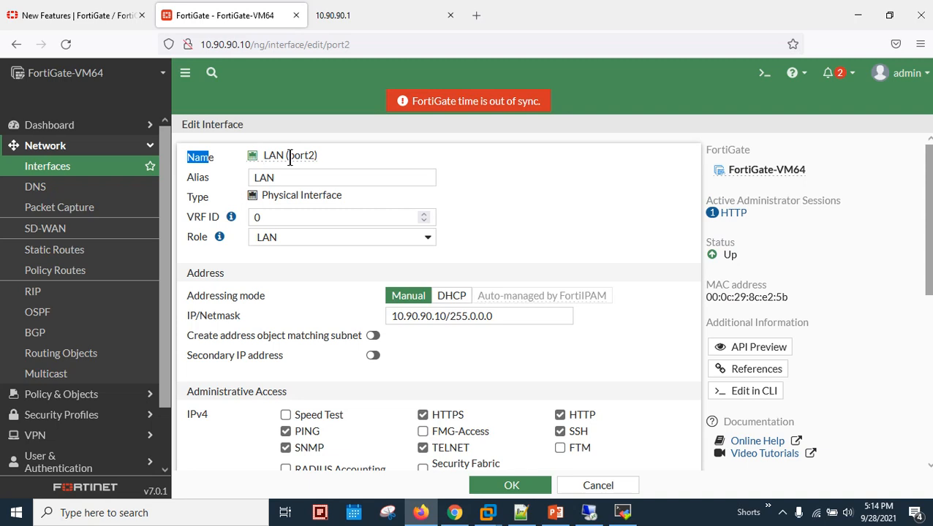
left_click(210, 178)
left_click_drag(277, 196, 363, 205)
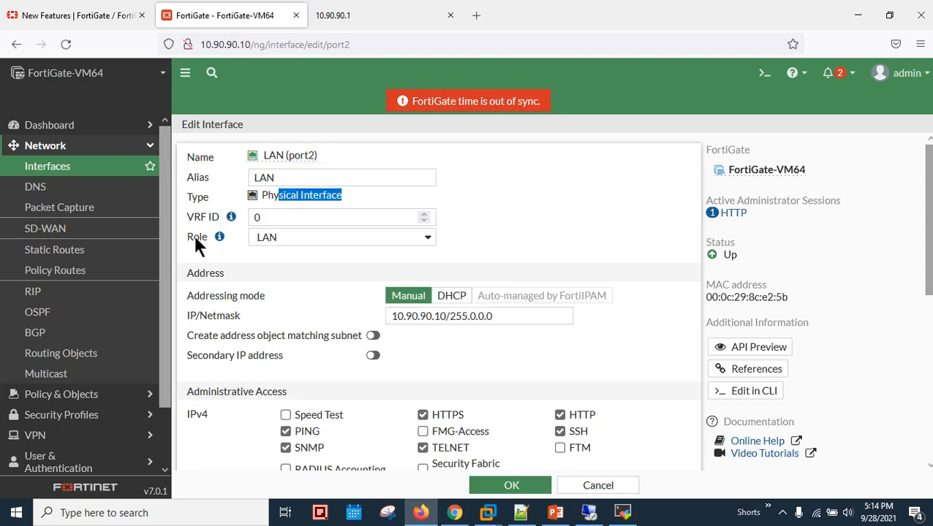
left_click_drag(191, 238, 209, 239)
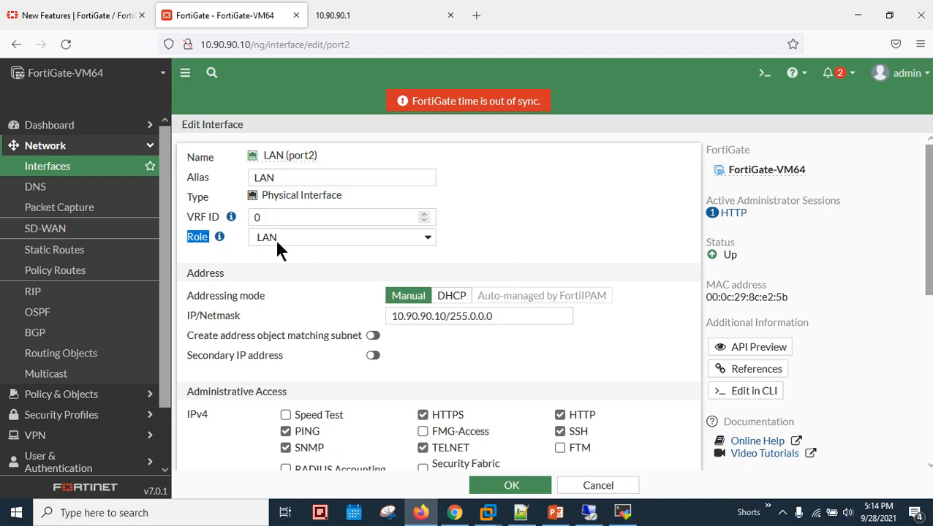
Return to the interface list, expand LAN (port2) and reopen it for editing.
left_click(108, 173)
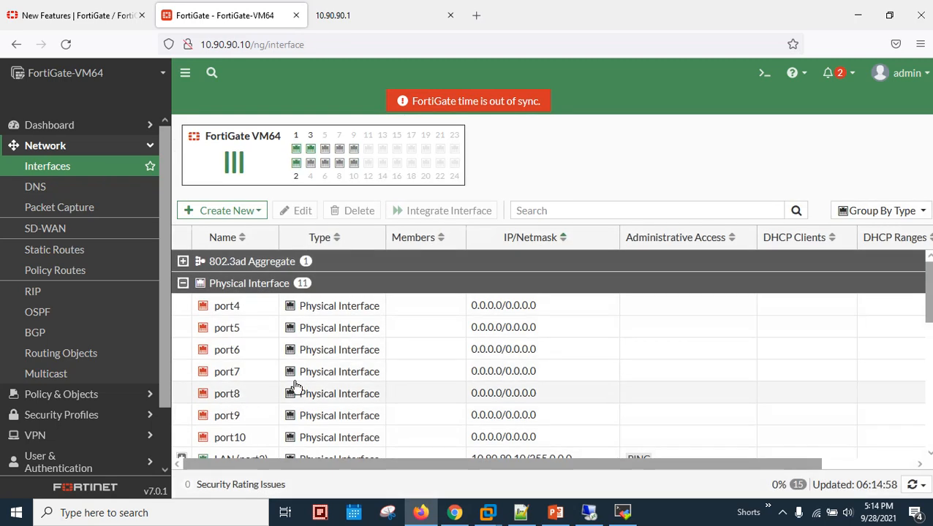
left_click_drag(926, 302, 929, 334)
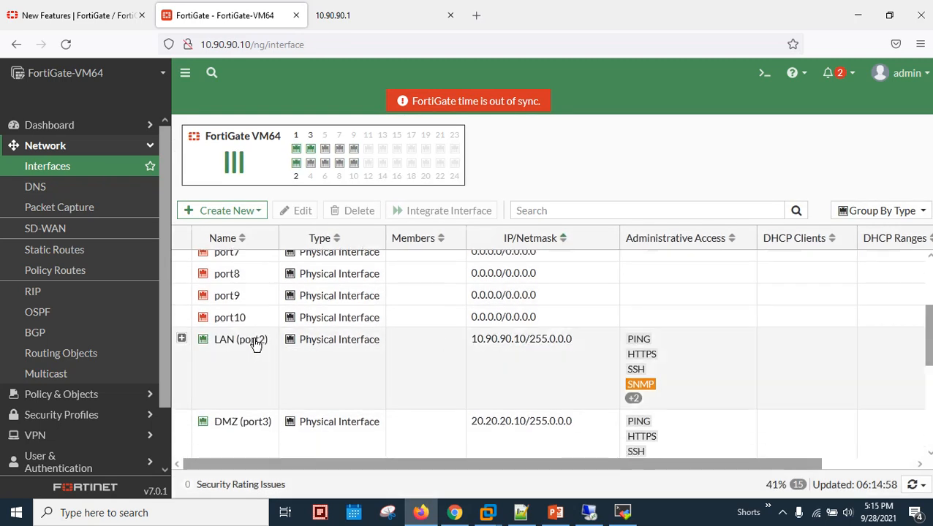
left_click(182, 338)
left_click(329, 373)
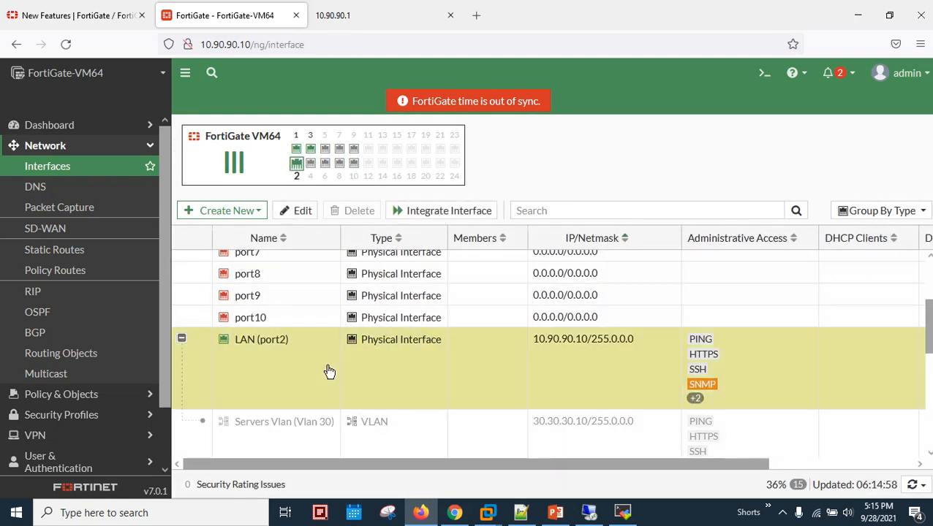
left_click(295, 210)
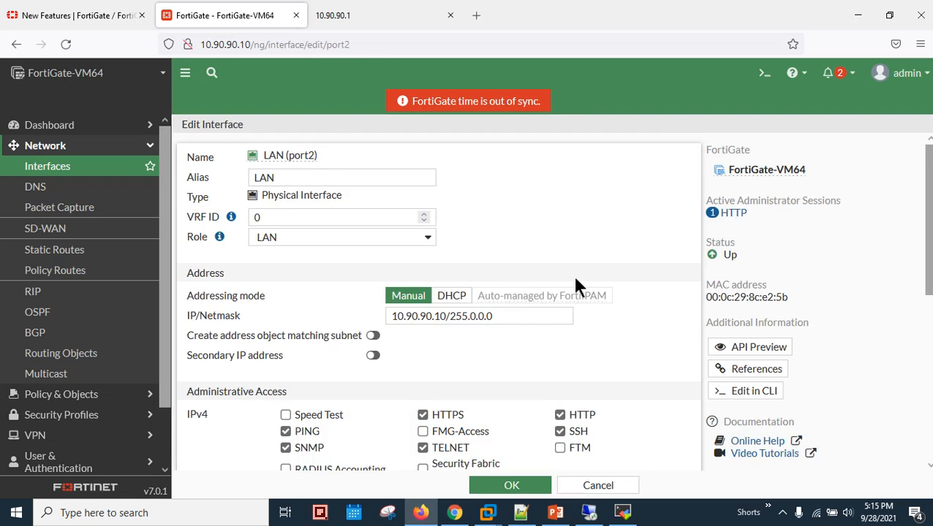
Compare the interface's name and IP address with the LAN Port 2 label on the PowerPoint slide, then return to FortiGate.
left_click_drag(269, 156, 359, 151)
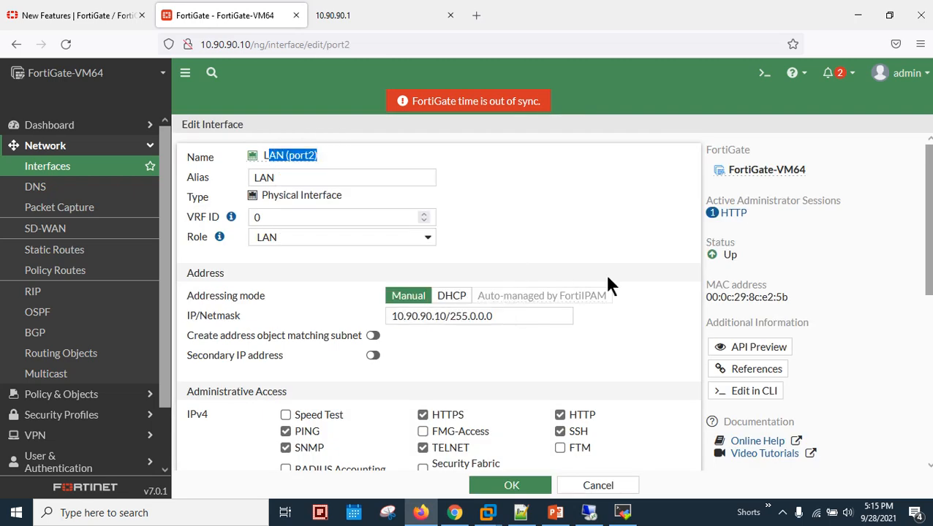
left_click(617, 220)
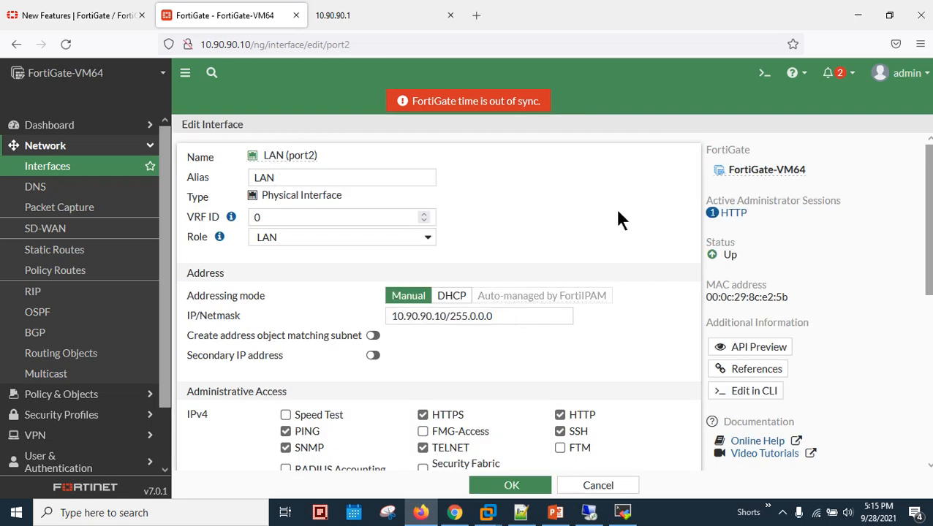
double_click(447, 315)
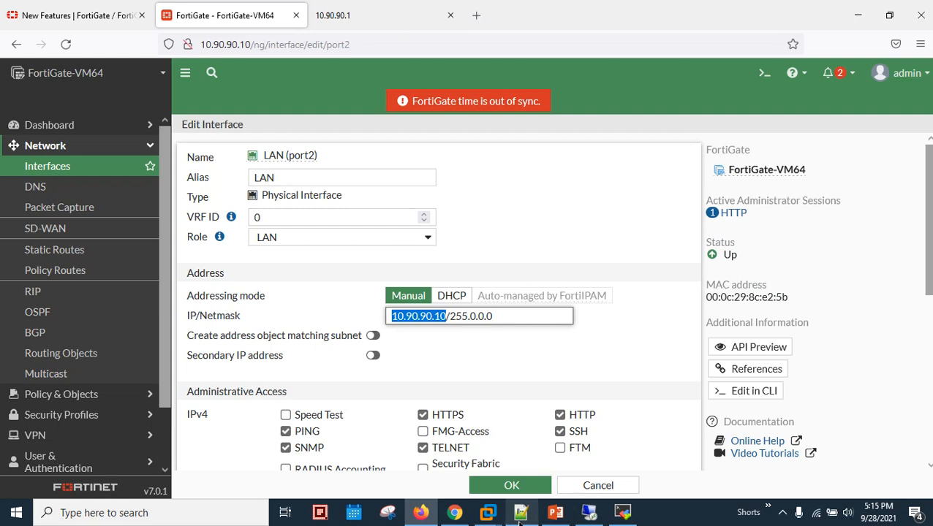
left_click(555, 512)
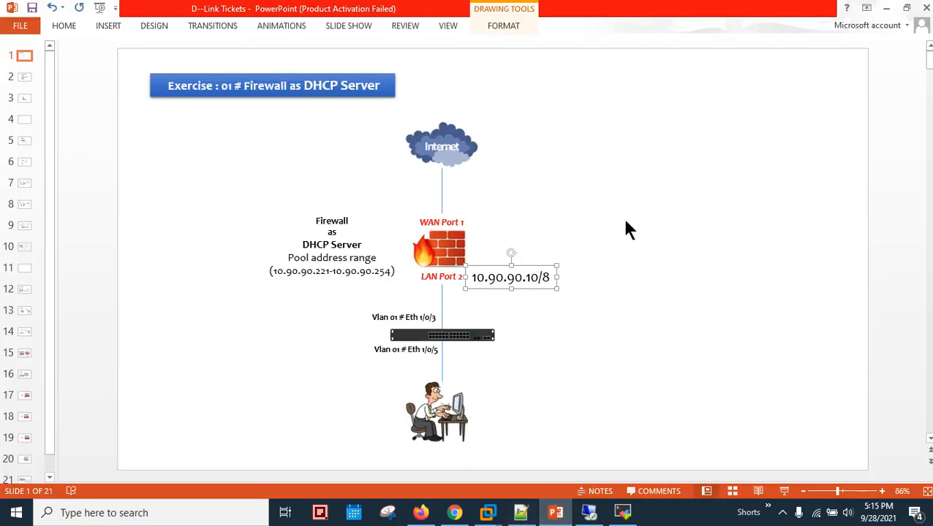
left_click(885, 8)
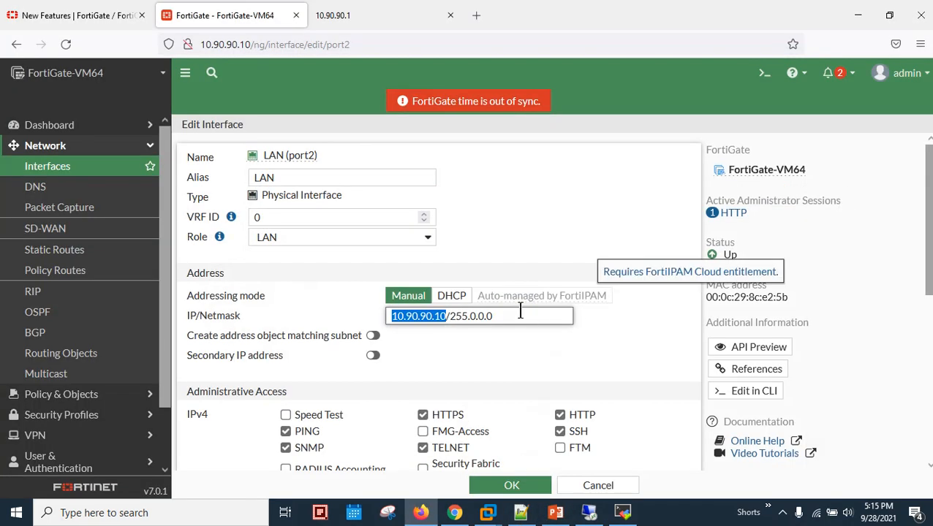
Enable the DHCP server on the LAN (port2) interface.
scroll(520, 311, "down", 3)
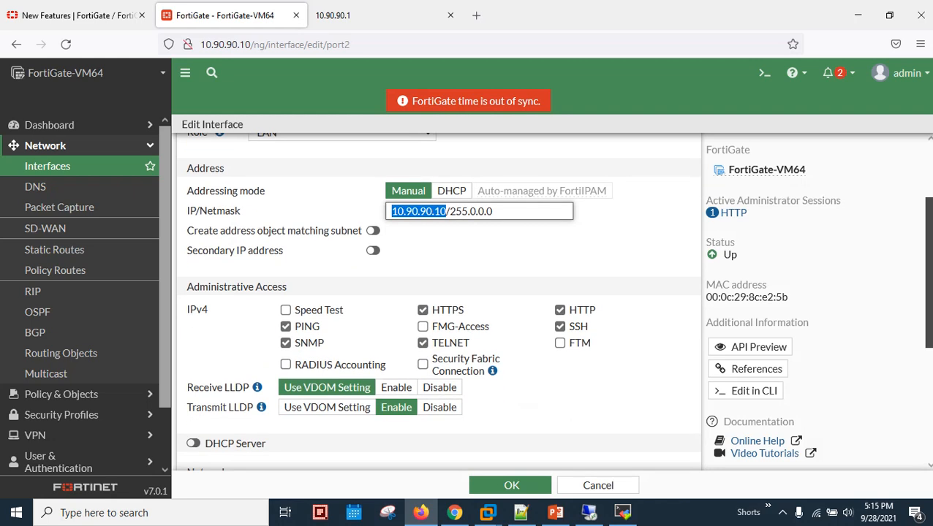
scroll(438, 300, "down", 1)
scroll(438, 299, "down", 5)
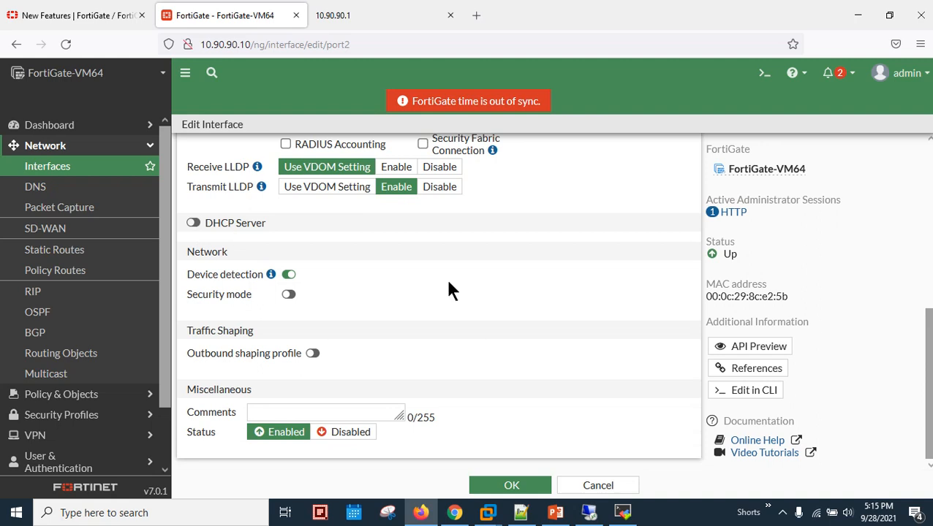
mouse_move(923, 358)
left_mouse_down()
mouse_move(917, 204)
mouse_move(921, 360)
left_mouse_up()
left_click(192, 223)
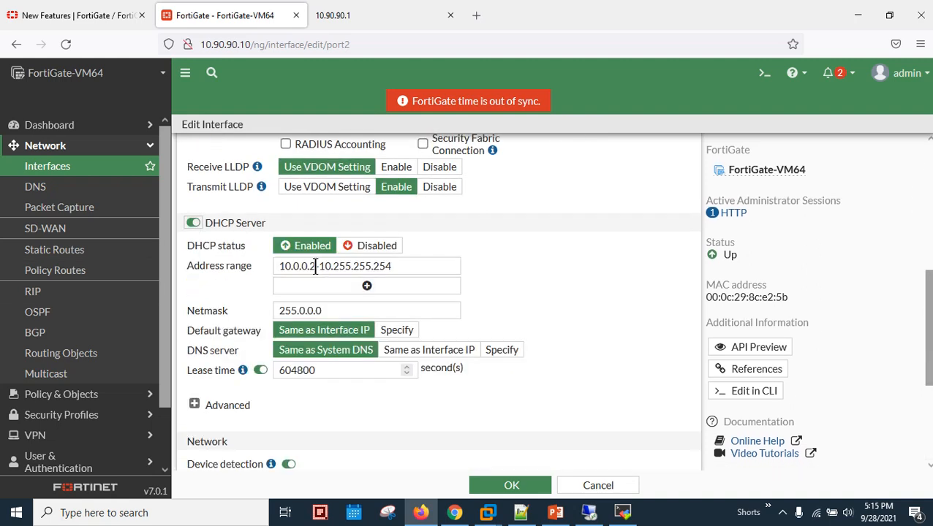
Set the DHCP server's address range to 10.90.90.221-10.90.90.254, checking it against the pool range on the PowerPoint slide.
left_click_drag(315, 266, 272, 269)
type("10.90.90.221")
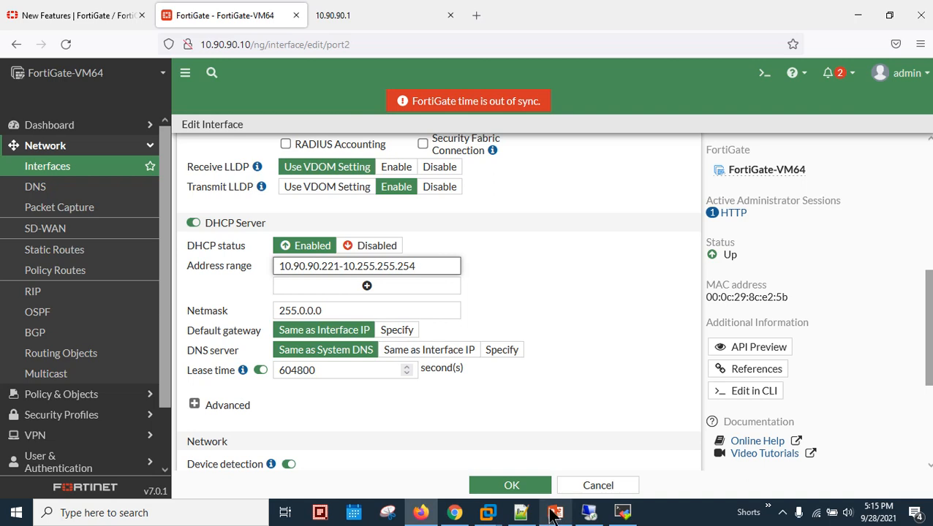
left_click(556, 513)
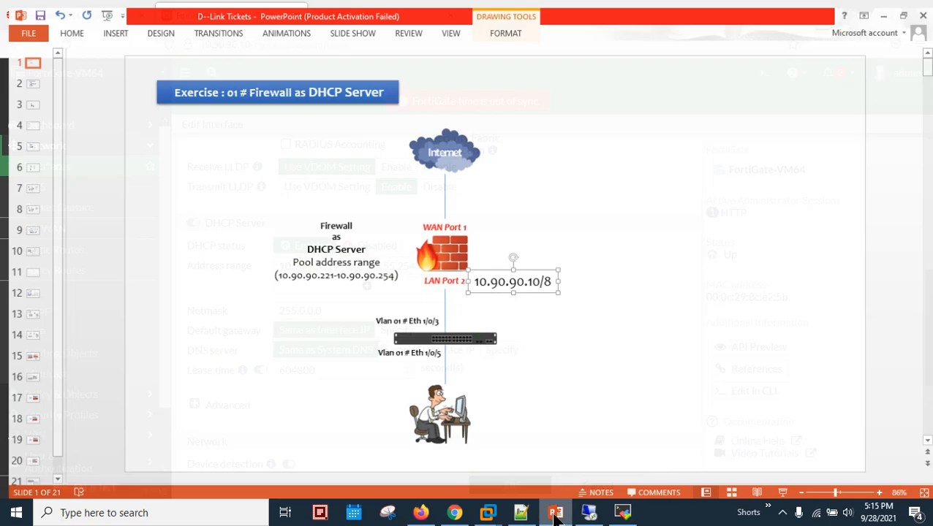
left_click(555, 513)
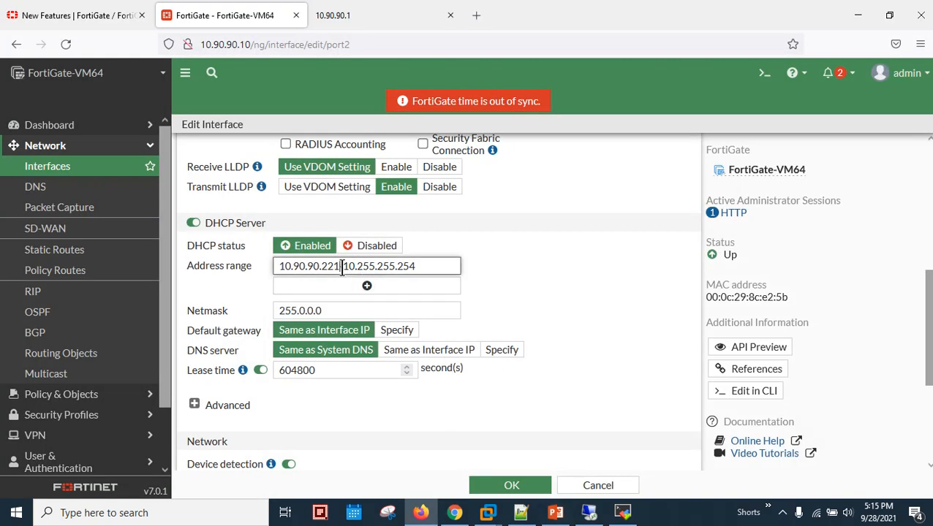
left_click_drag(341, 266, 279, 266)
key("ctrl+c")
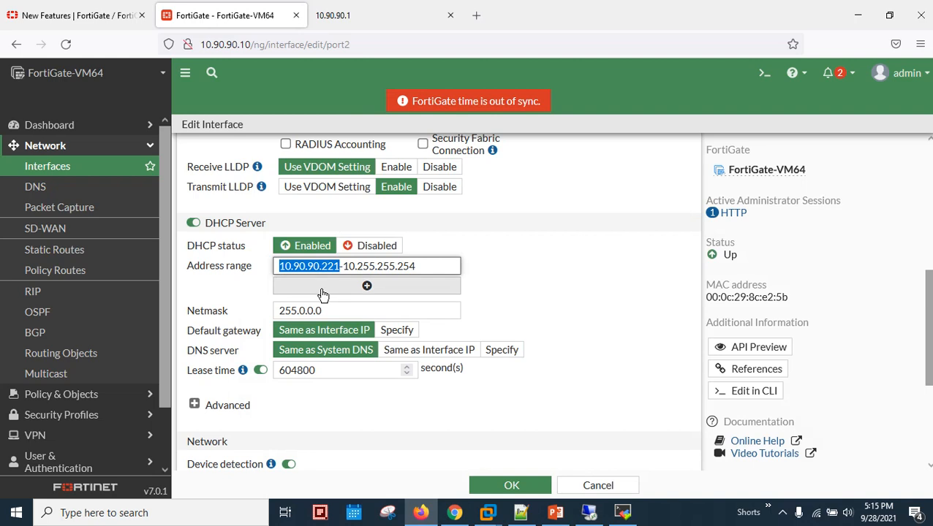
left_click_drag(415, 266, 346, 266)
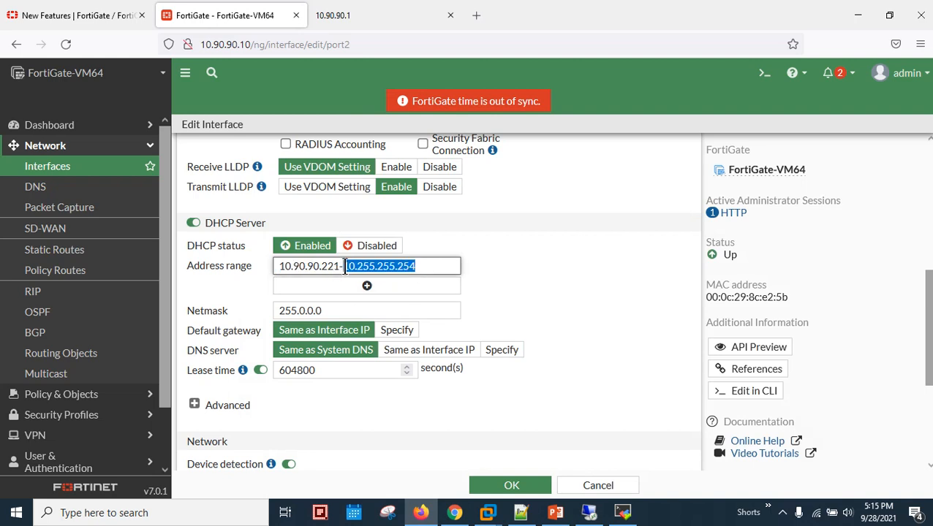
key("ctrl+v")
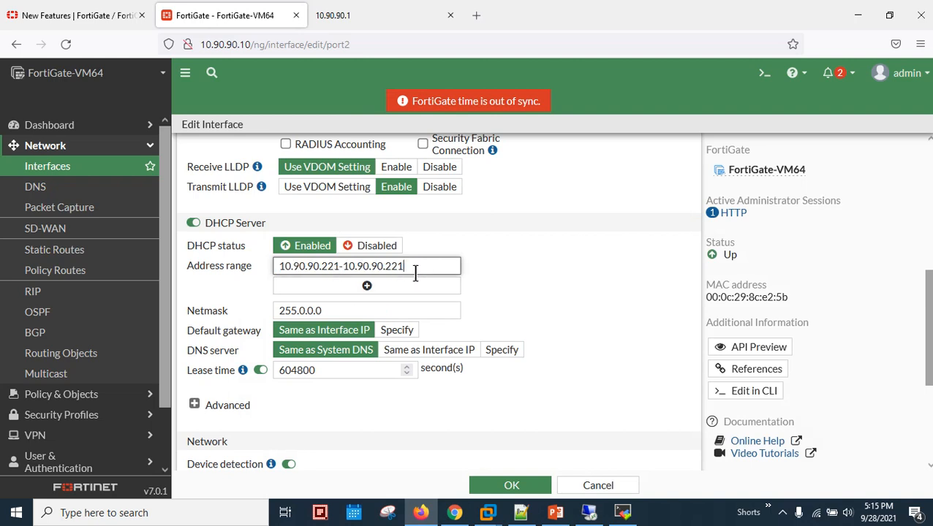
key("BackSpace")
key("BackSpace")
key("BackSpace")
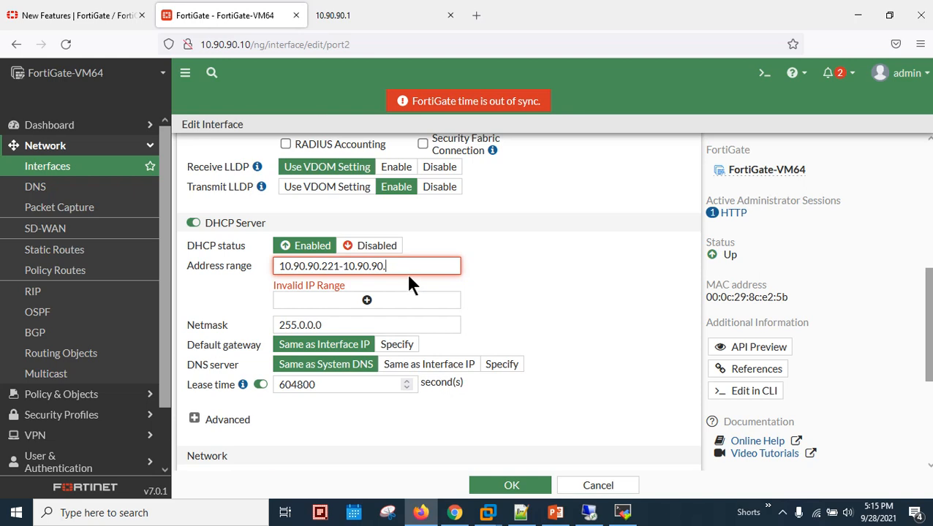
type("254")
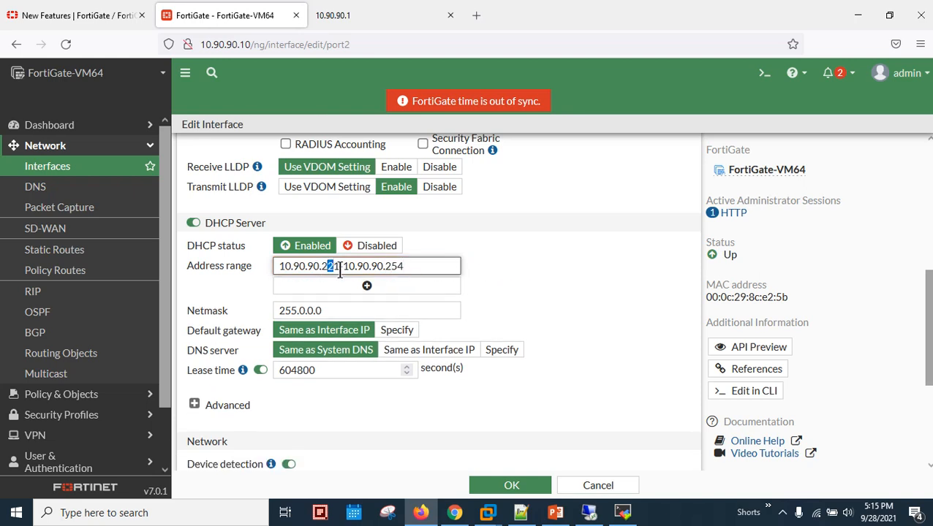
Review the start and end of the DHCP address range and the netmask.
left_click_drag(338, 267, 327, 269)
left_click_drag(404, 268, 392, 267)
left_click_drag(396, 310, 284, 310)
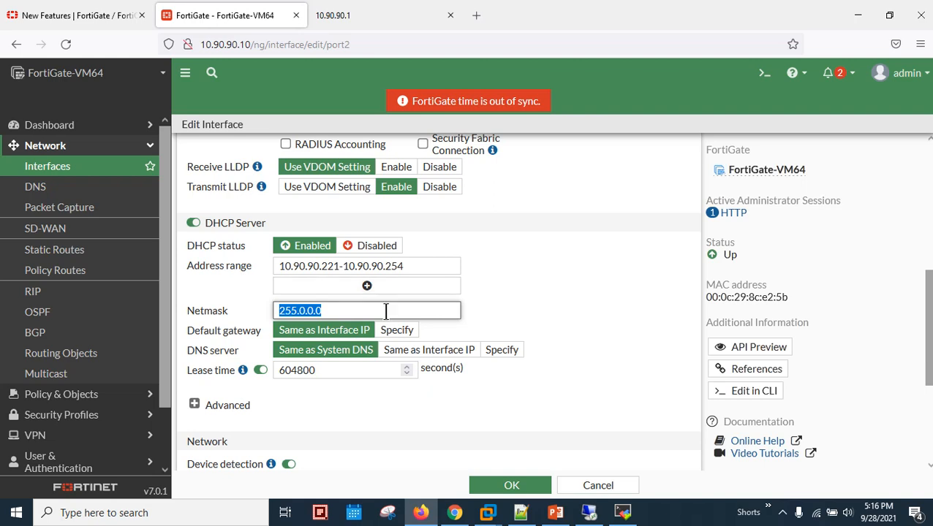
Save the DHCP server settings on the LAN (port2) interface and confirm the change.
left_click(511, 486)
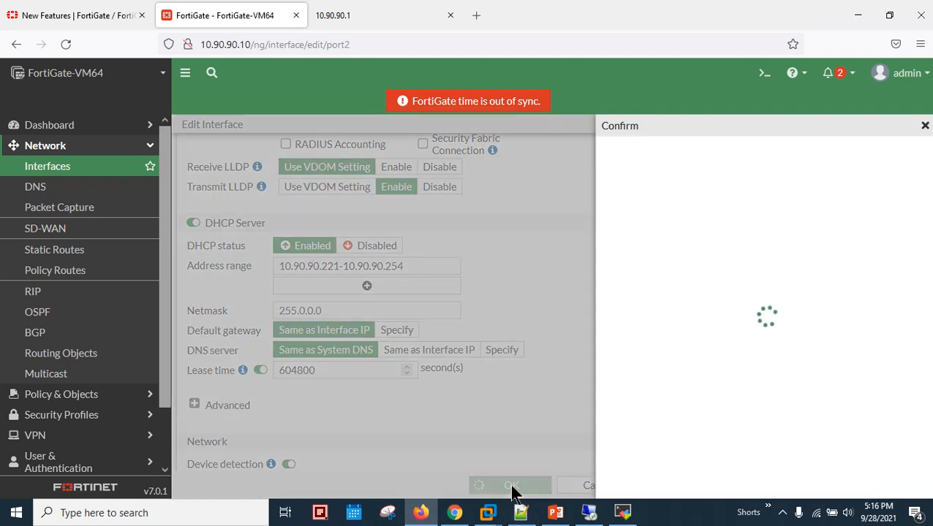
left_click(696, 487)
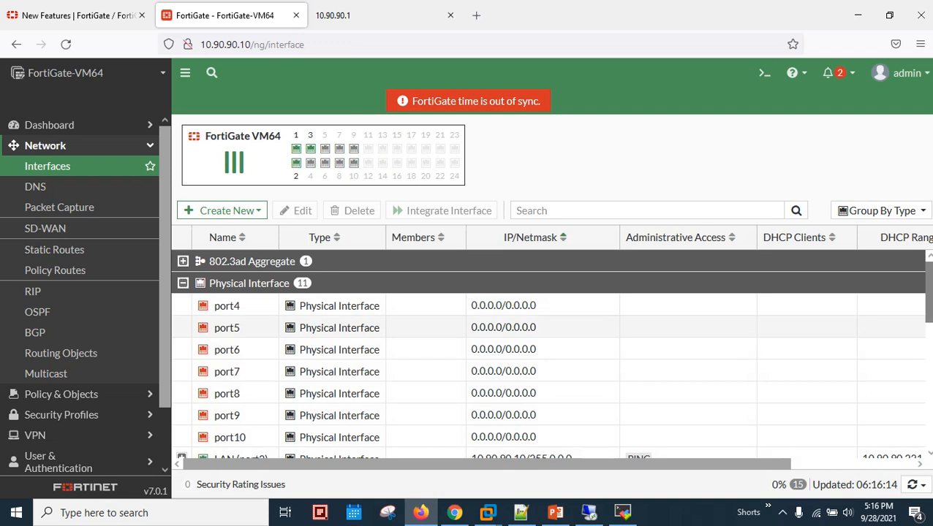
Reopen the LAN (port2) interface, review its saved DHCP server settings, and return to the interface list.
scroll(550, 391, "down", 2)
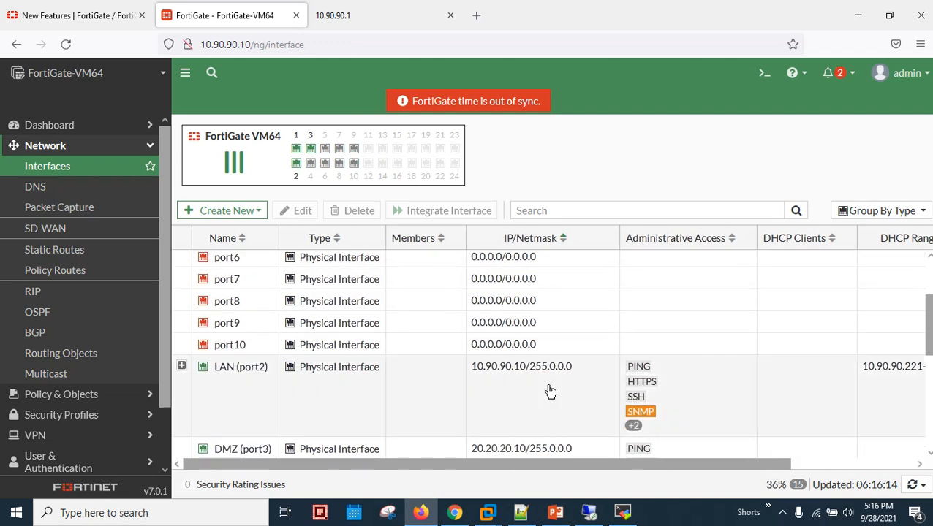
left_click(183, 367)
left_click(330, 412)
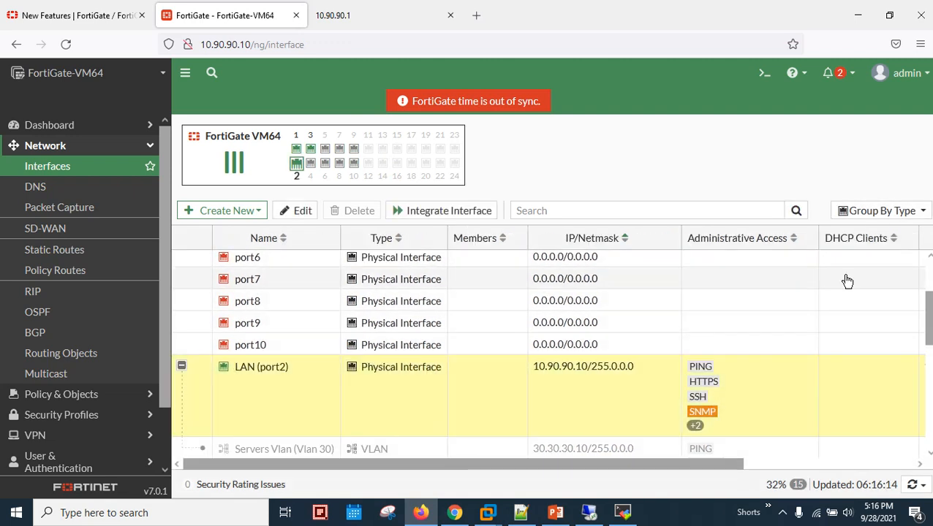
left_click(302, 212)
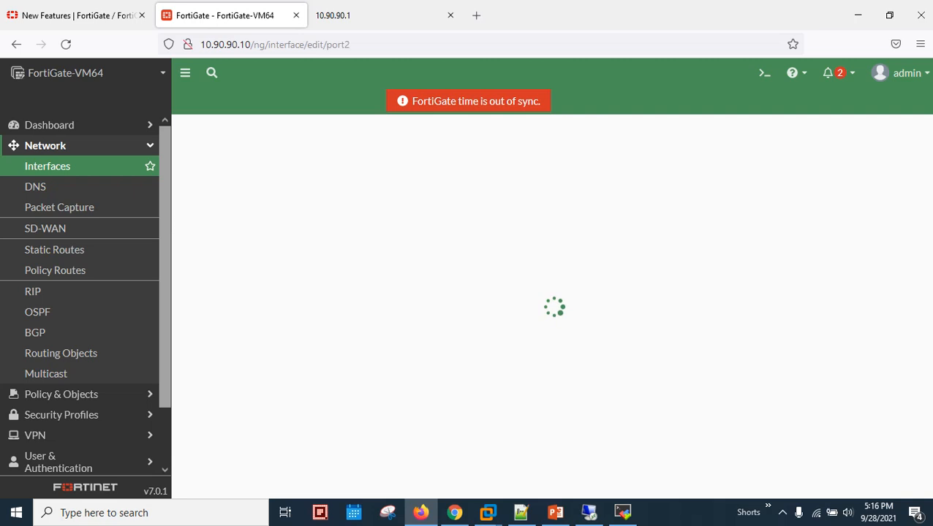
left_click_drag(925, 216, 928, 351)
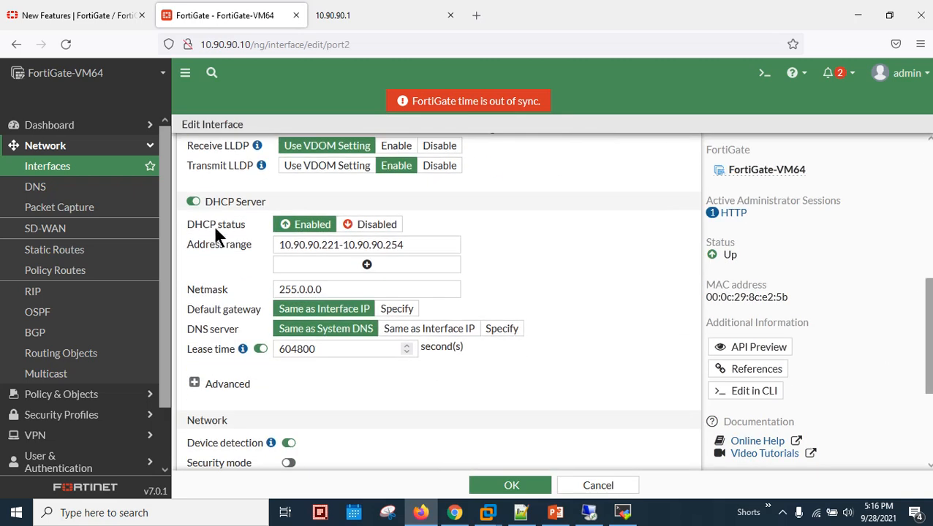
left_click(55, 167)
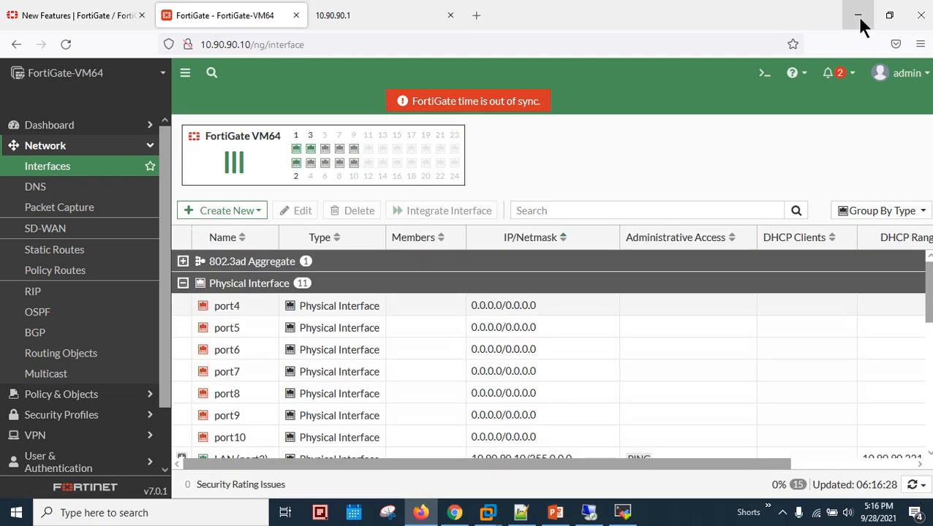
Switch to the PowerPoint slide and check the switch port label Vlan 01 # Eth 1/0/5 on the PC link.
left_click(590, 516)
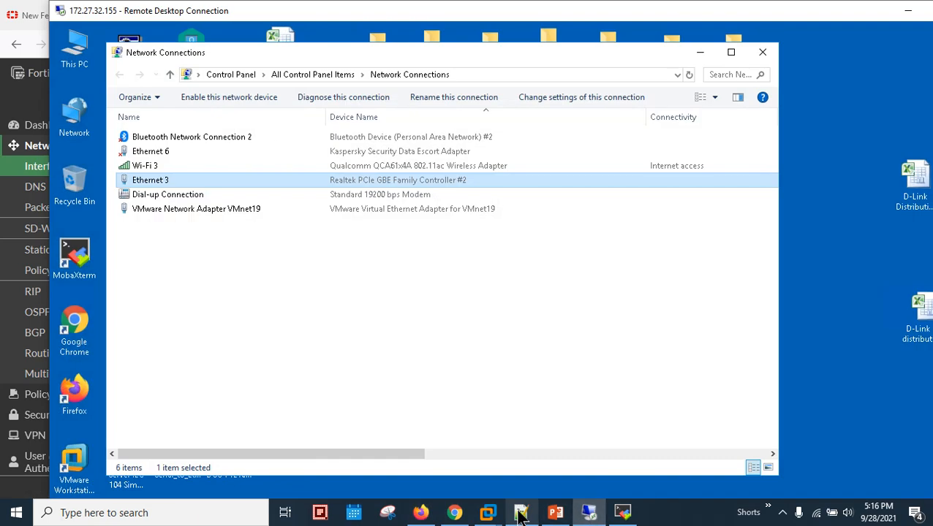
left_click(556, 512)
left_click(518, 374)
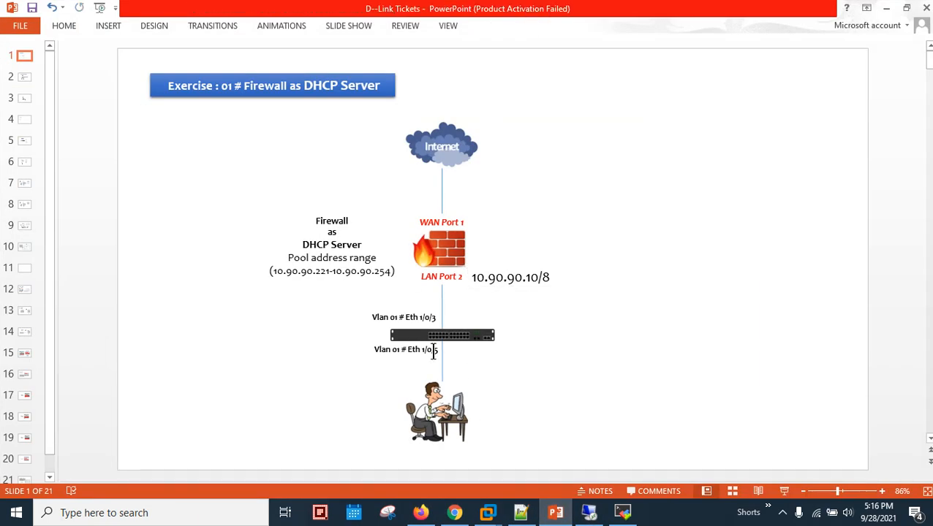
left_click_drag(398, 349, 438, 351)
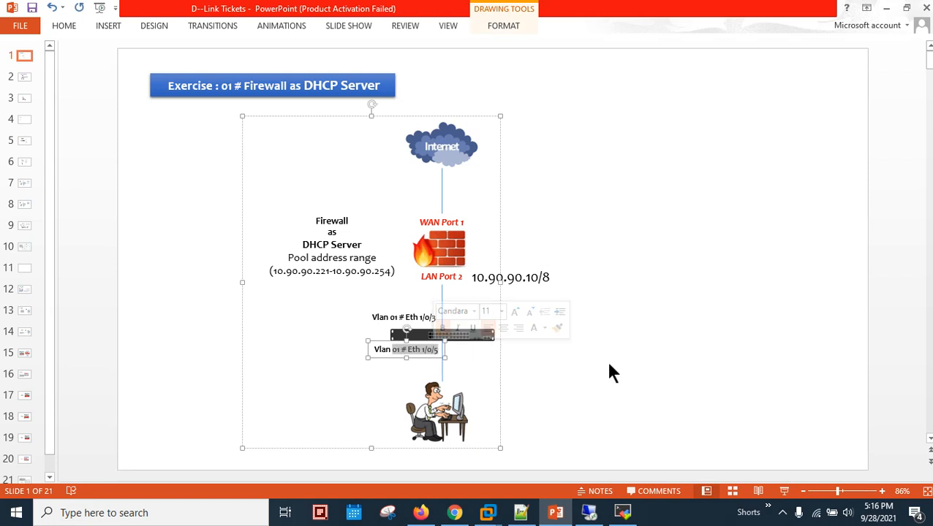
left_click(610, 365)
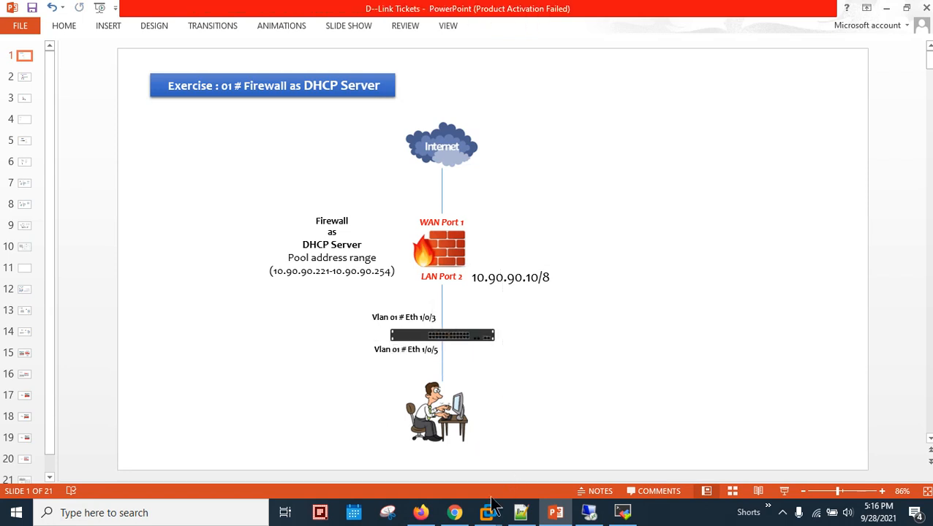
Switch to the browser and log in to the D-Link switch at 10.90.90.1 with the prefilled credentials.
left_click(422, 513)
left_click(331, 22)
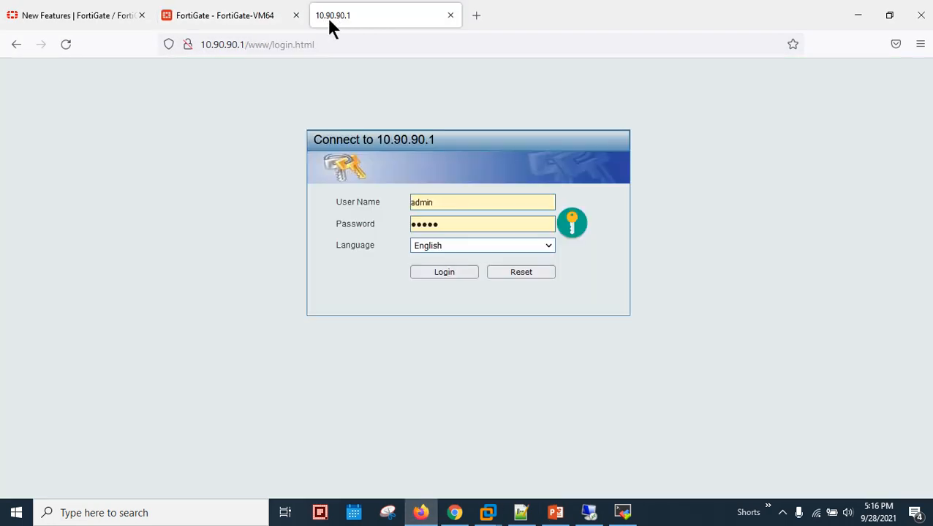
left_click(460, 271)
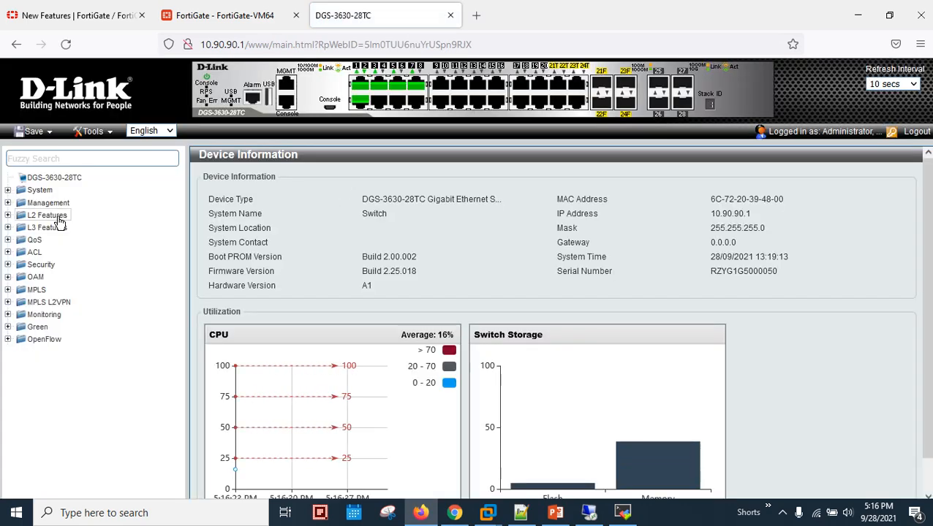
Examine the switch's 802.1Q VLAN list and the member ports of each VLAN.
left_click(48, 214)
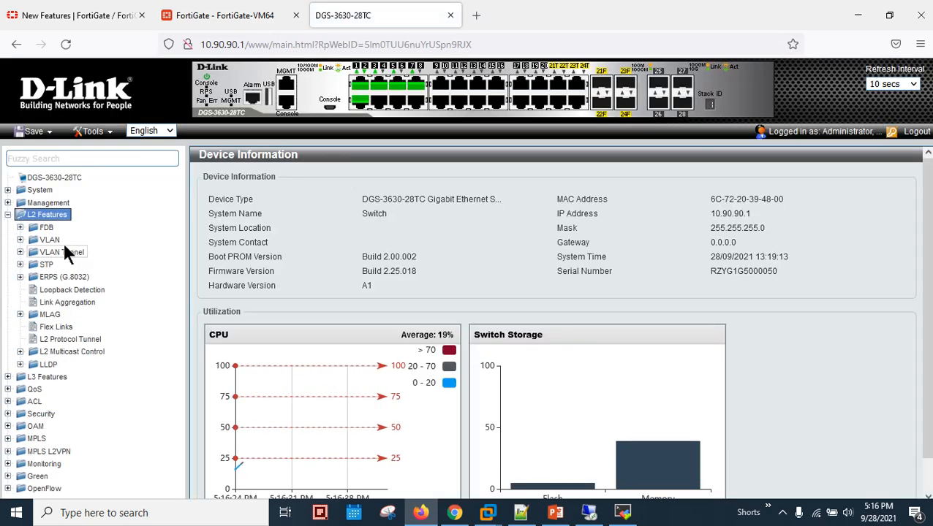
left_click(53, 241)
left_click(73, 264)
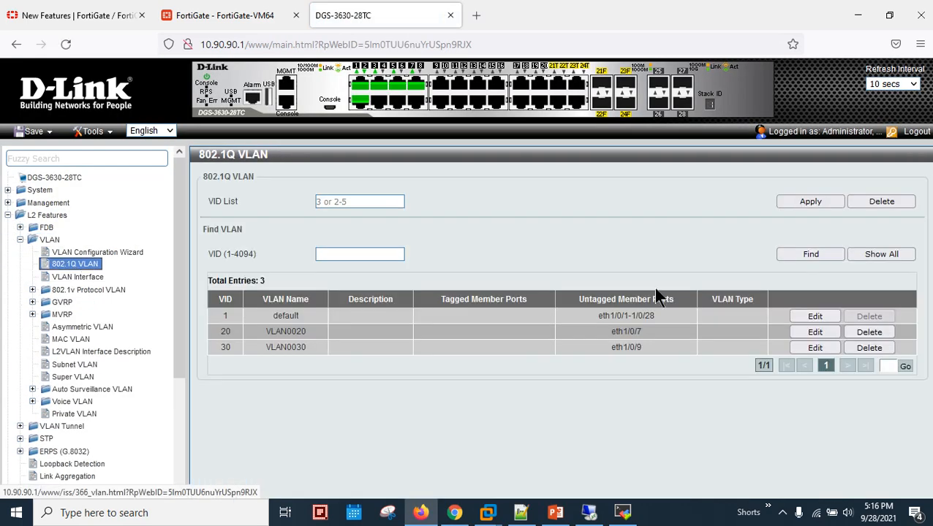
Check the native and untagged VLAN in port eth1/0/3's VLAN interface details, then return to the port list.
left_click(88, 268)
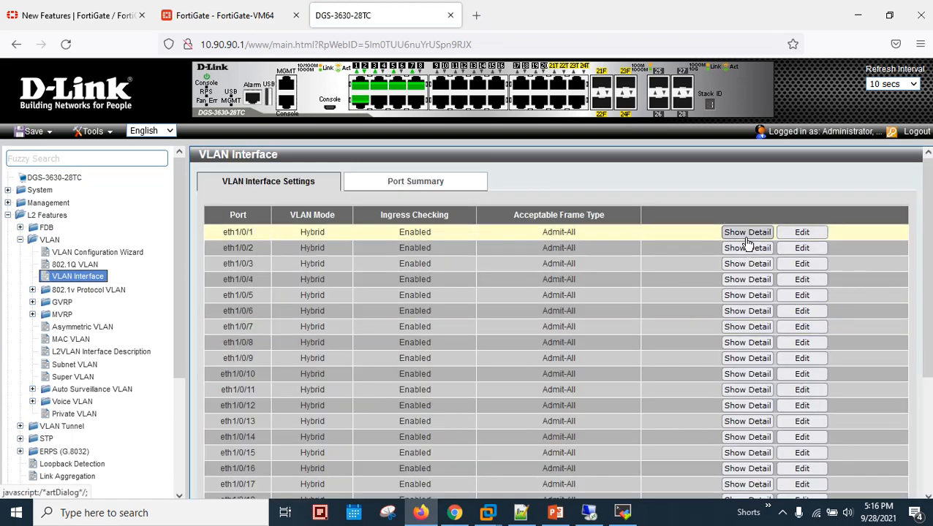
left_click(744, 237)
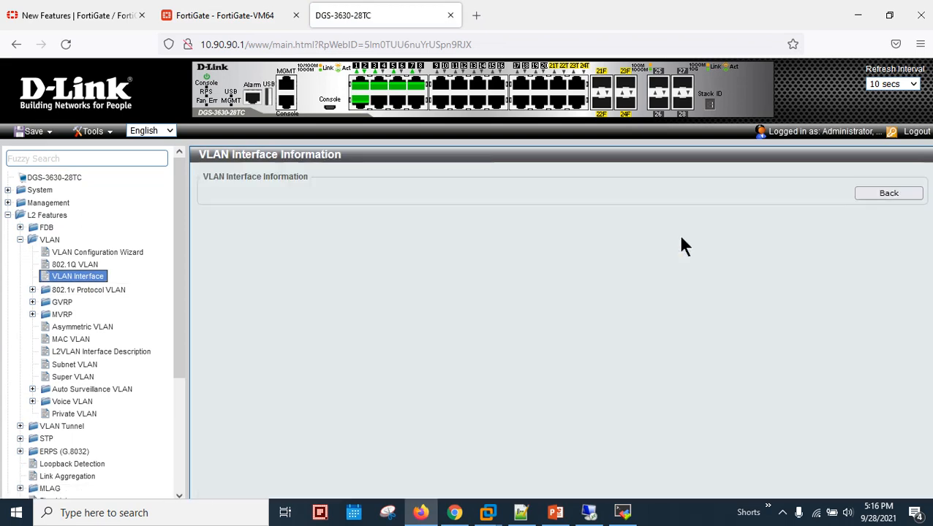
left_click(107, 276)
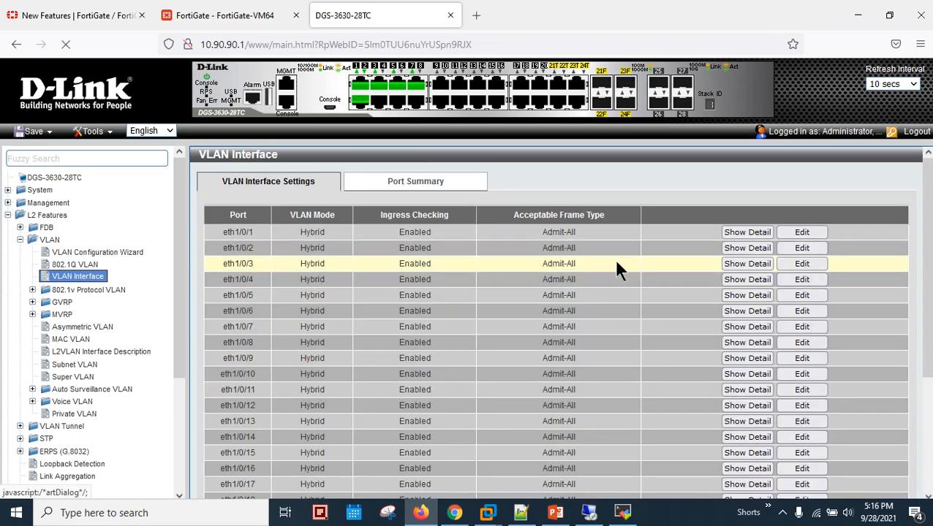
left_click(744, 264)
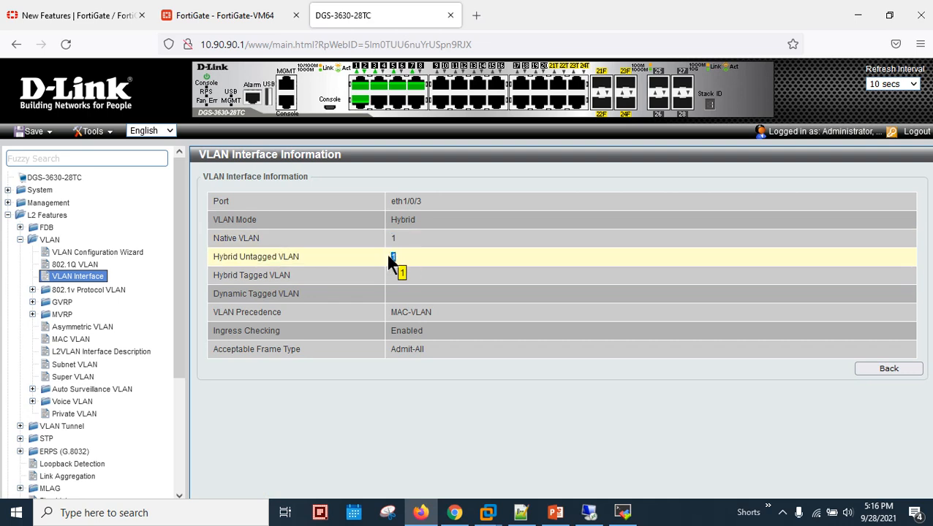
left_click(96, 276)
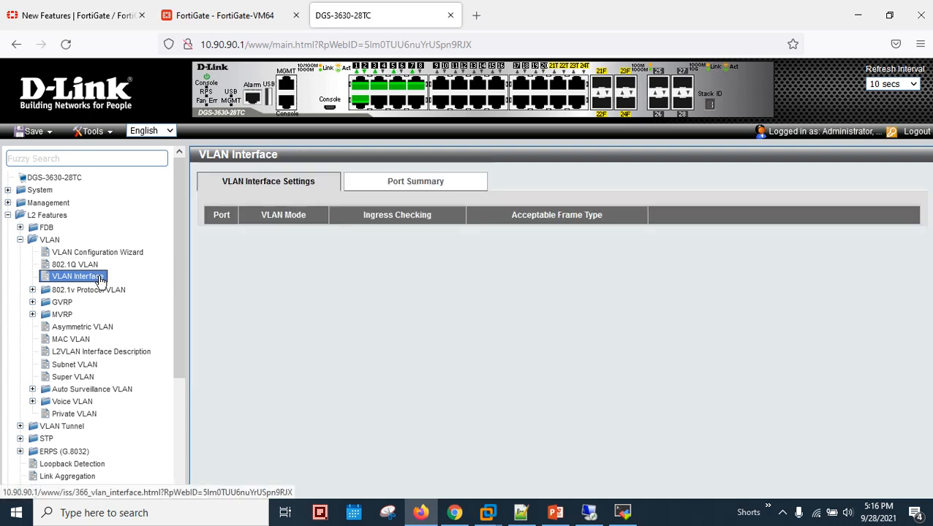
Confirm the PC's port on the PowerPoint slide, then check eth1/0/5's native VLAN in the switch's VLAN interface details.
left_click(555, 512)
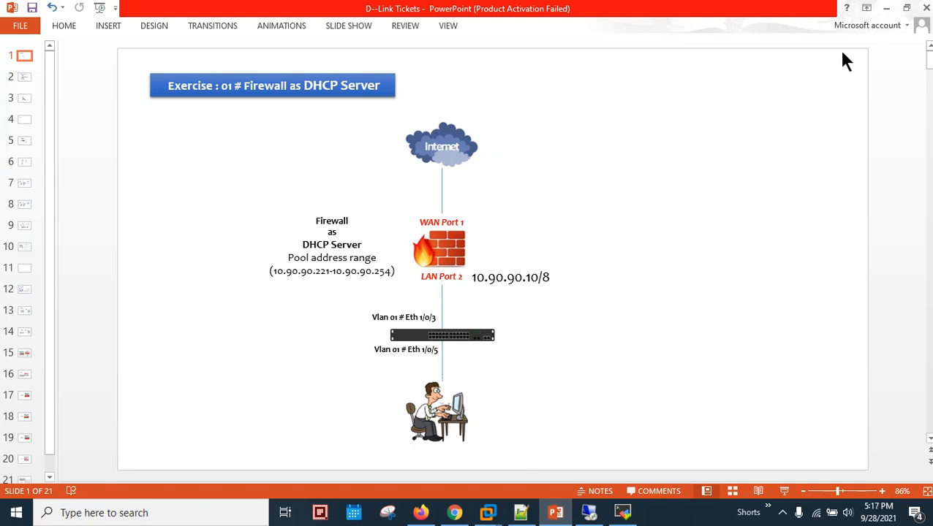
left_click(885, 9)
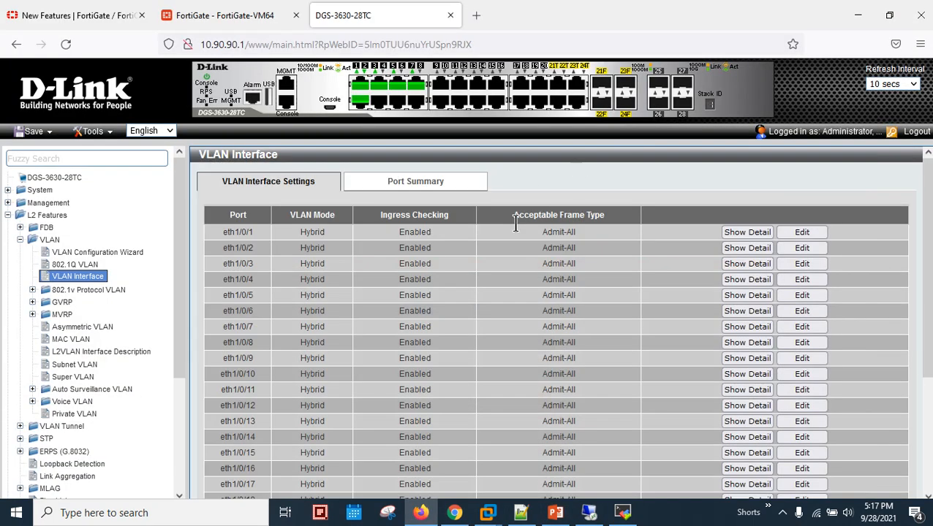
left_click(752, 295)
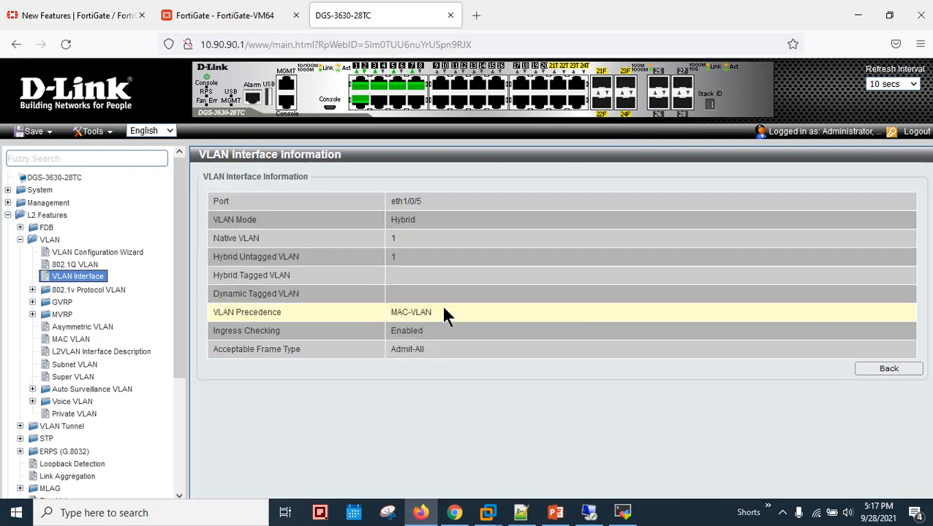
double_click(393, 239)
left_click(105, 277)
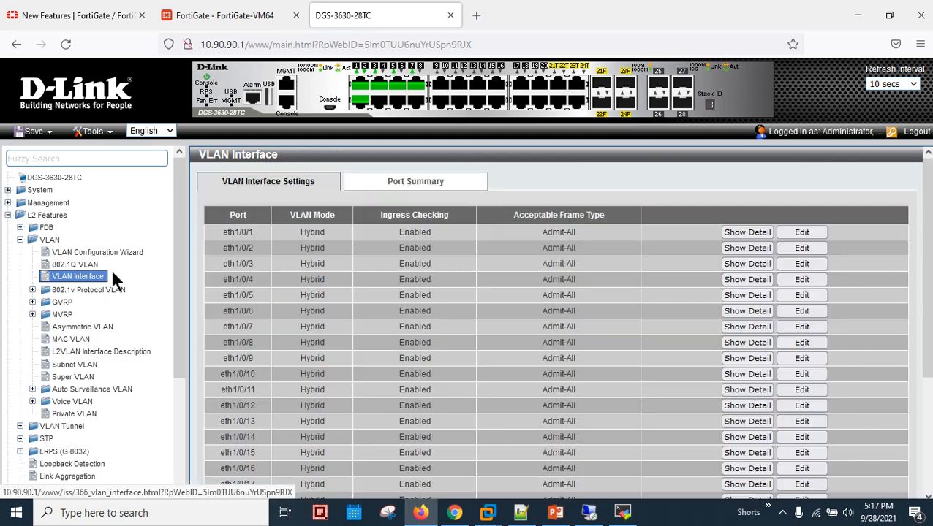
Switch to the remote desktop's Network Connections and enable the Ethernet 3 adapter.
left_click(858, 14)
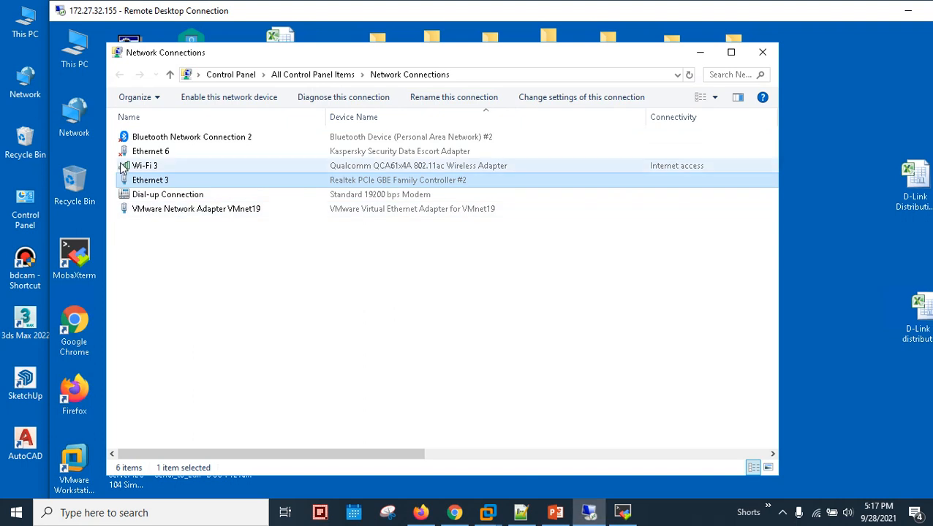
right_click(154, 186)
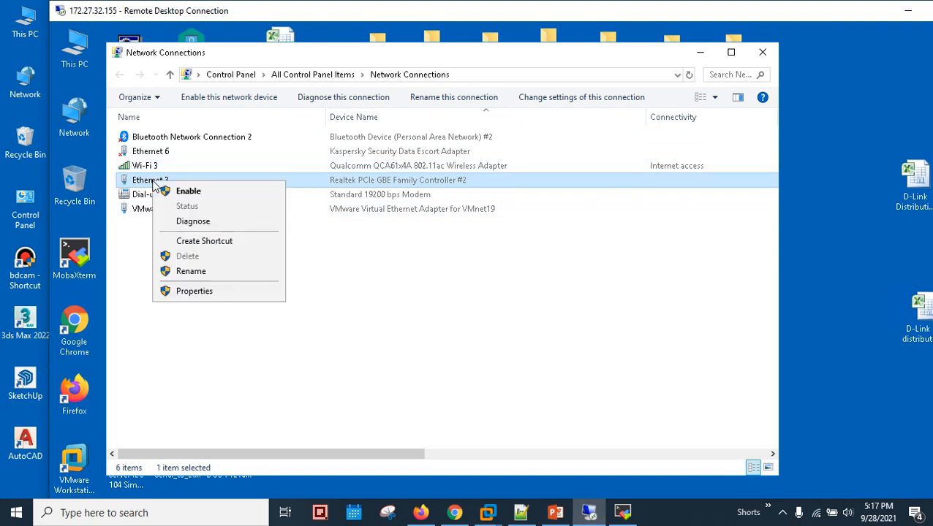
left_click(277, 191)
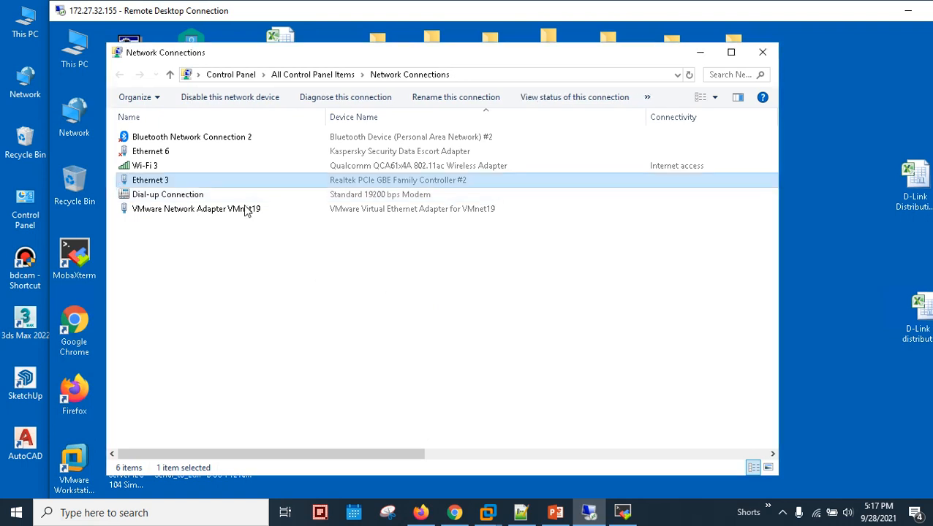
Open Ethernet 3's connection details and check its IPv4 address and default gateway.
right_click(156, 185)
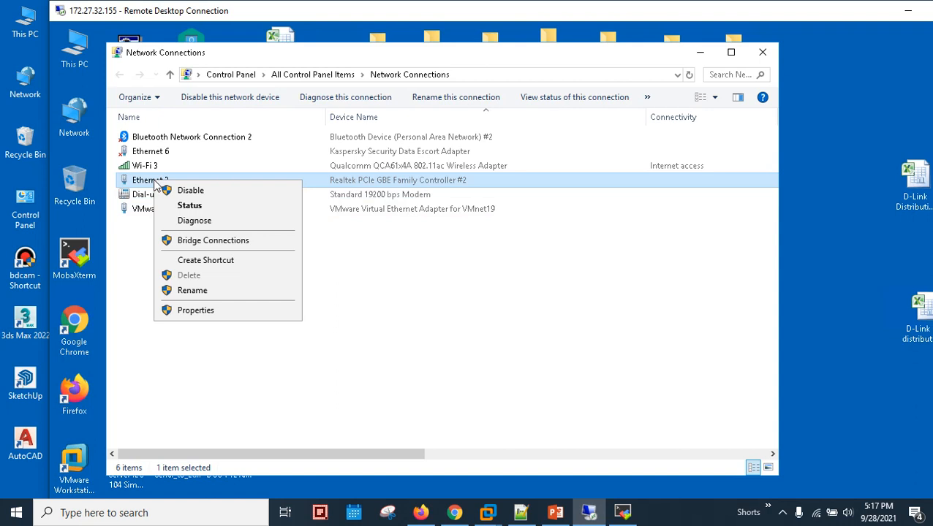
left_click(212, 208)
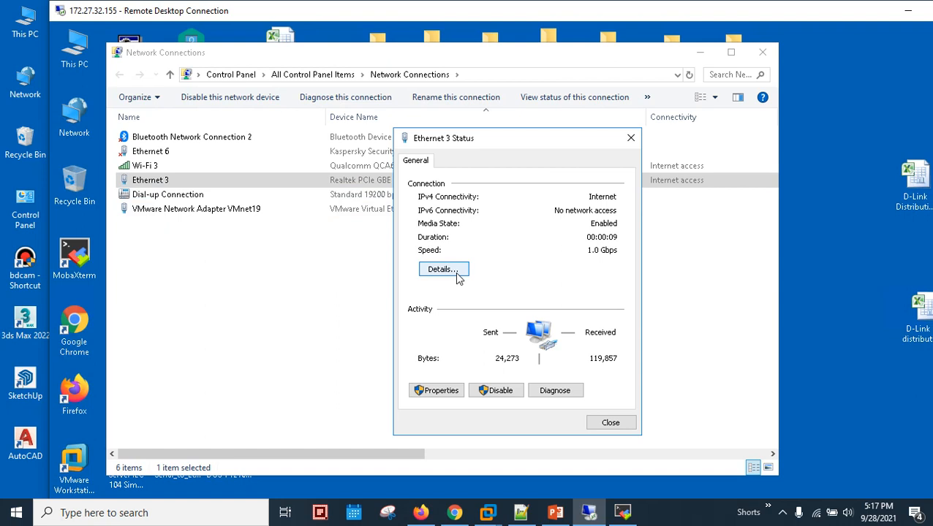
left_click(457, 275)
left_click(544, 263)
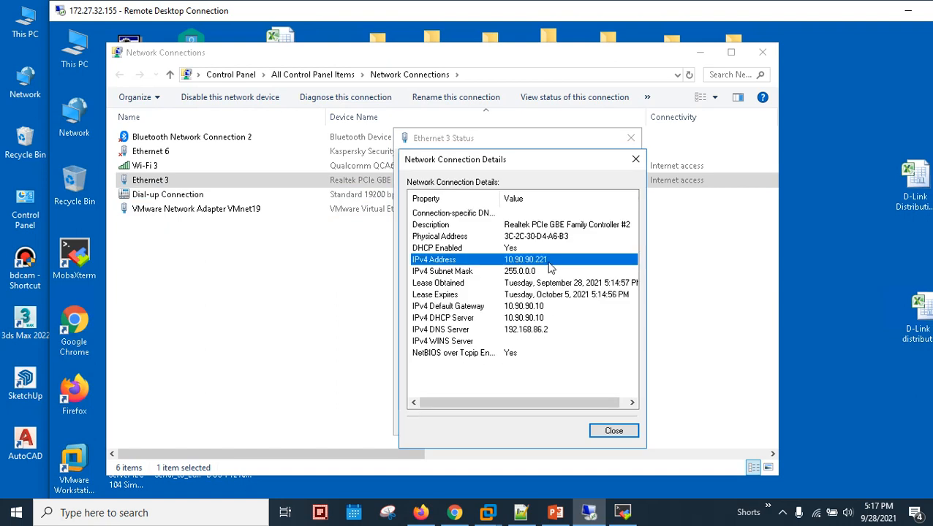
left_click(550, 308)
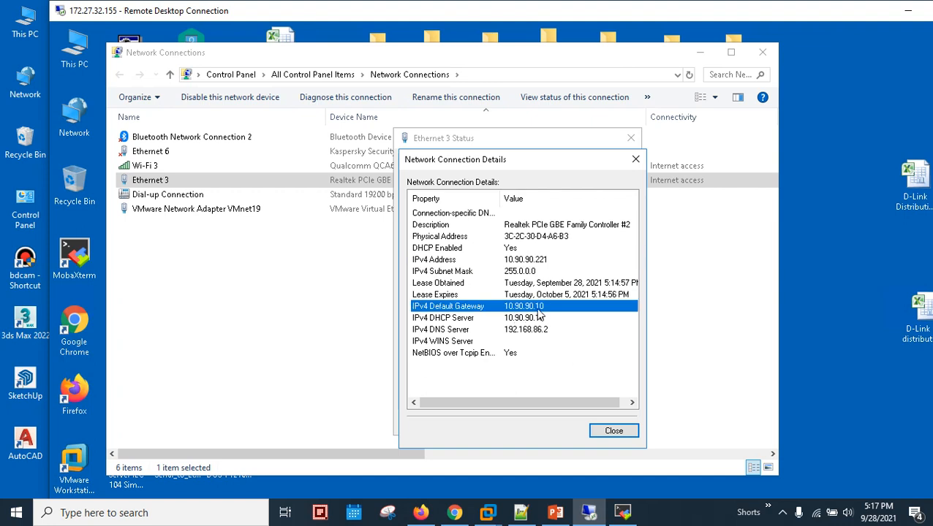
Glance at the PowerPoint slide, then return to FortiGate's interface list in the browser and locate LAN (port2).
left_click(557, 518)
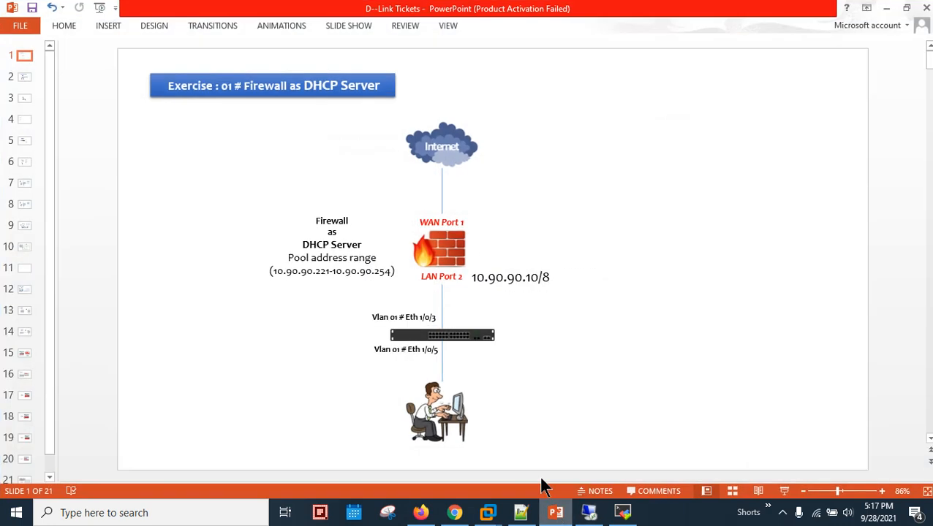
left_click(420, 512)
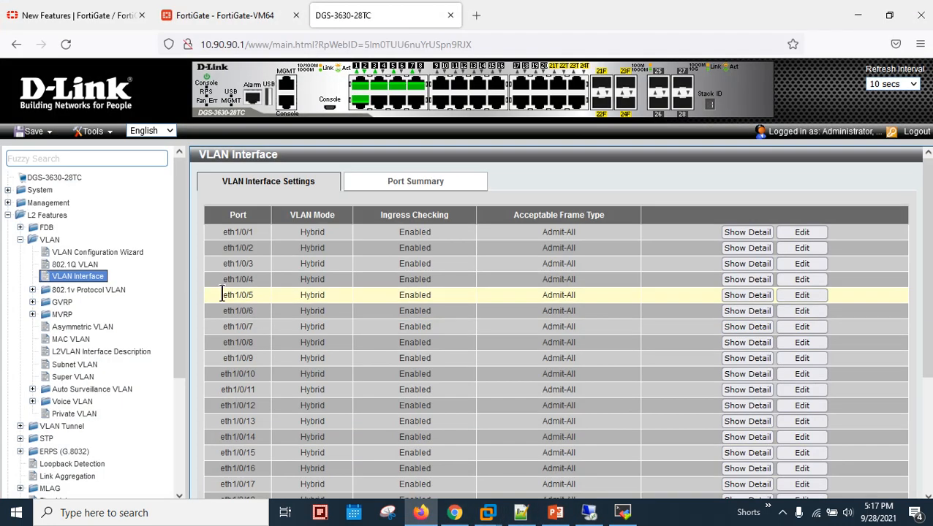
left_click(250, 16)
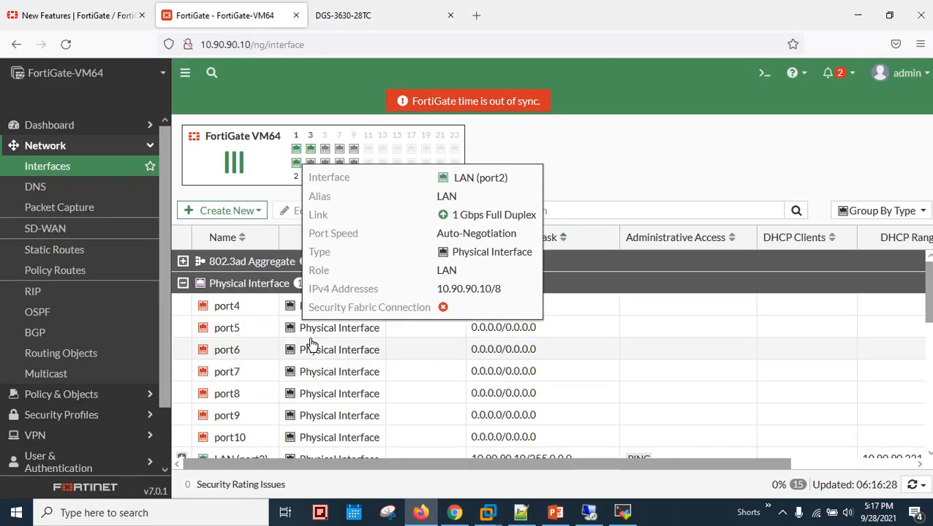
scroll(308, 340, "down", 5)
scroll(306, 328, "up", 3)
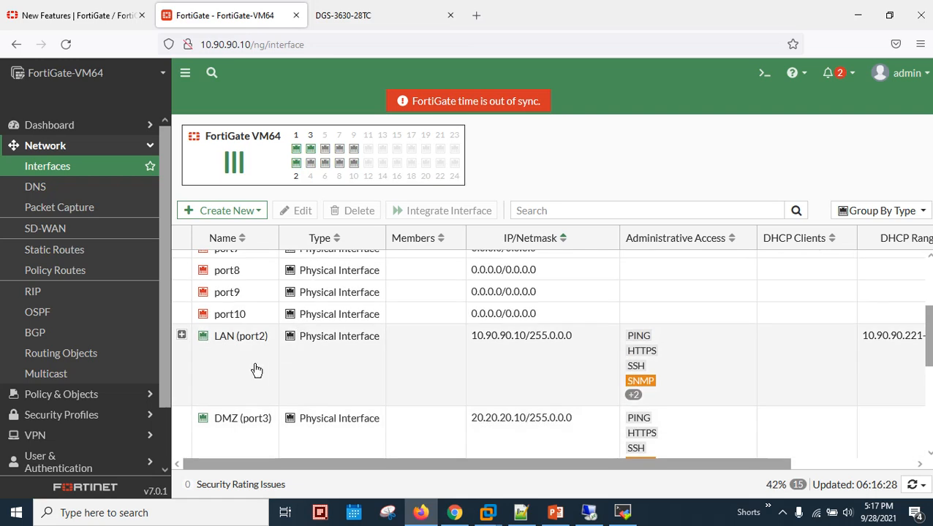
Expand and select LAN (port2) in the interface list to check its IP address and netmask.
left_click(200, 345)
left_click(182, 335)
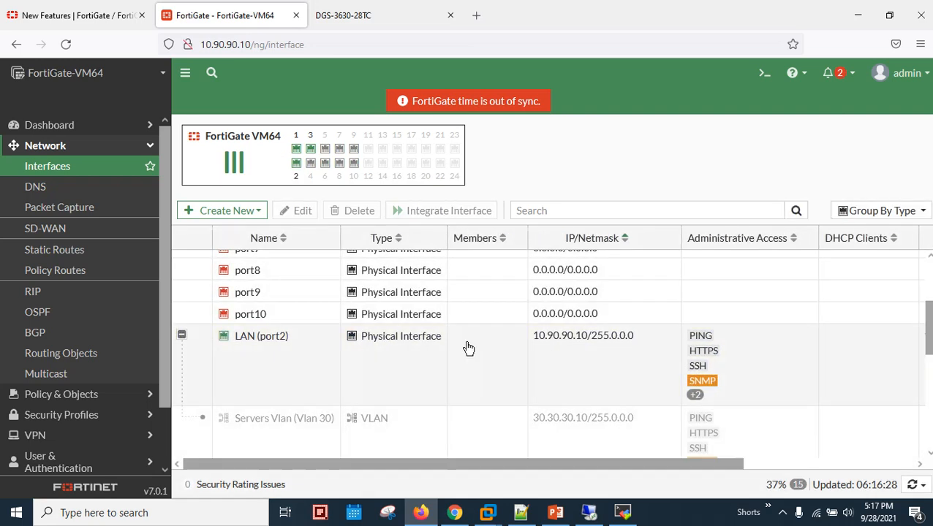
left_click(579, 351)
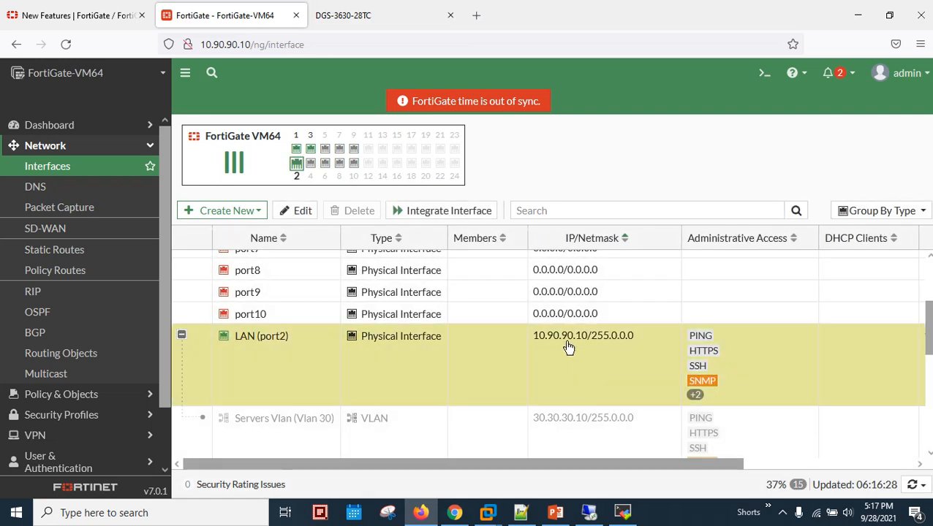
Switch to the remote desktop and compare Ethernet 3's IPv4 default gateway and DHCP server with FortiGate's LAN (port2) address in the browser.
left_click(589, 512)
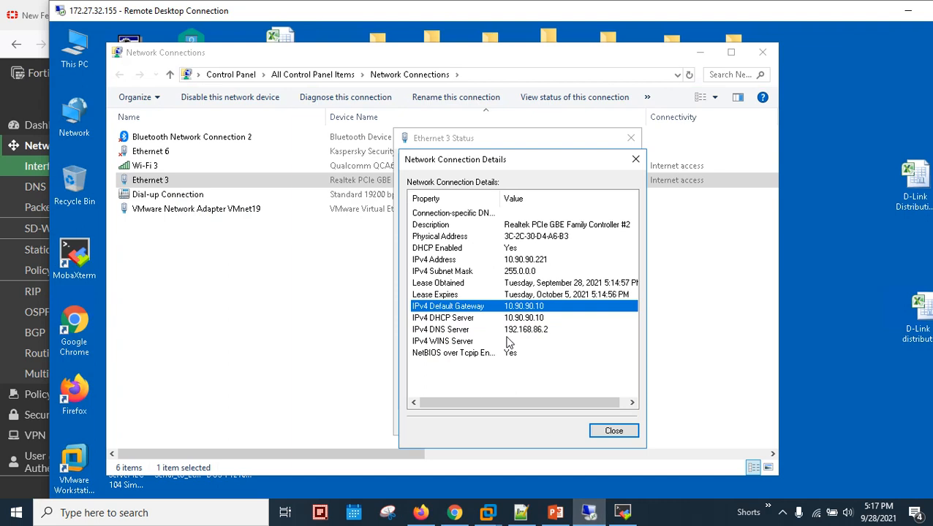
mouse_move(505, 9)
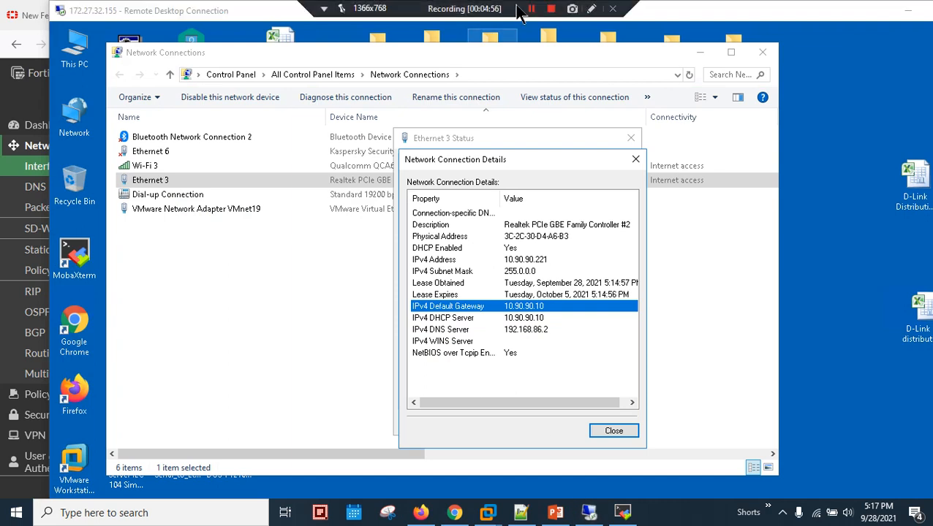
key("Down")
left_click(532, 10)
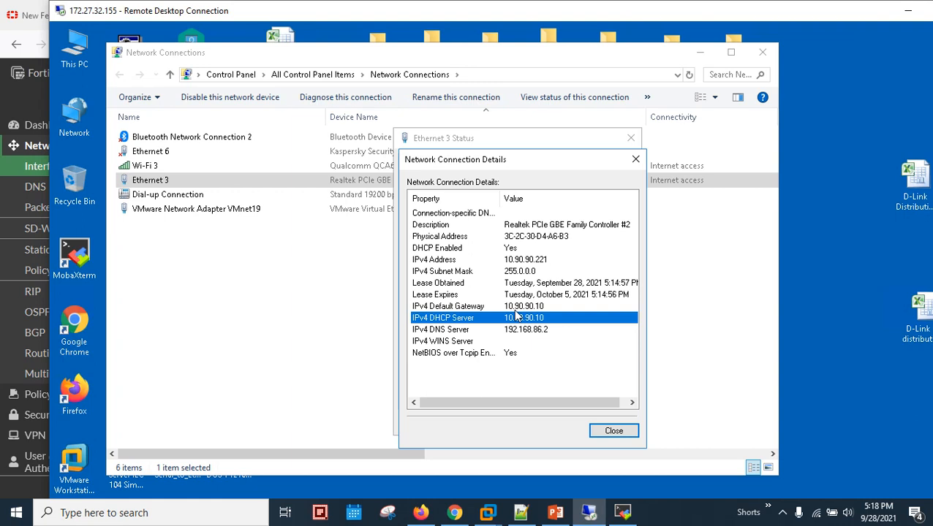
key("Up")
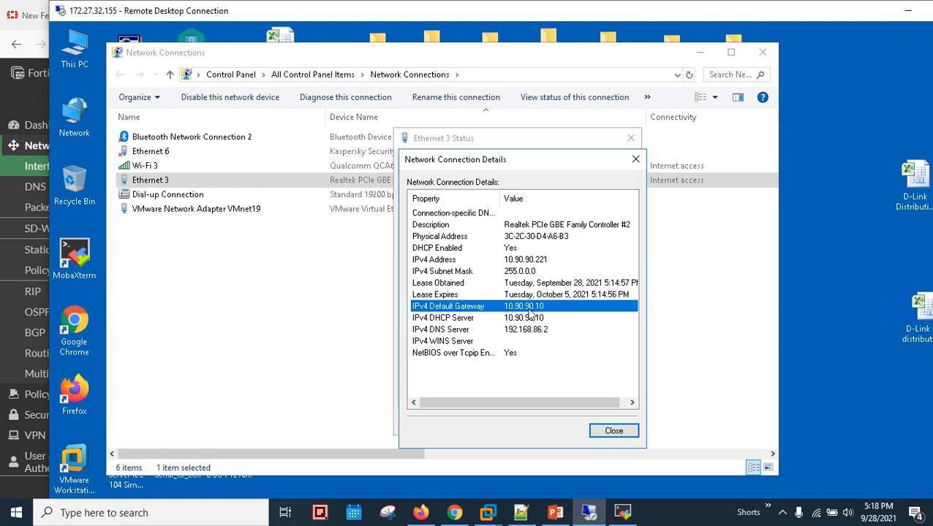
left_click(461, 320)
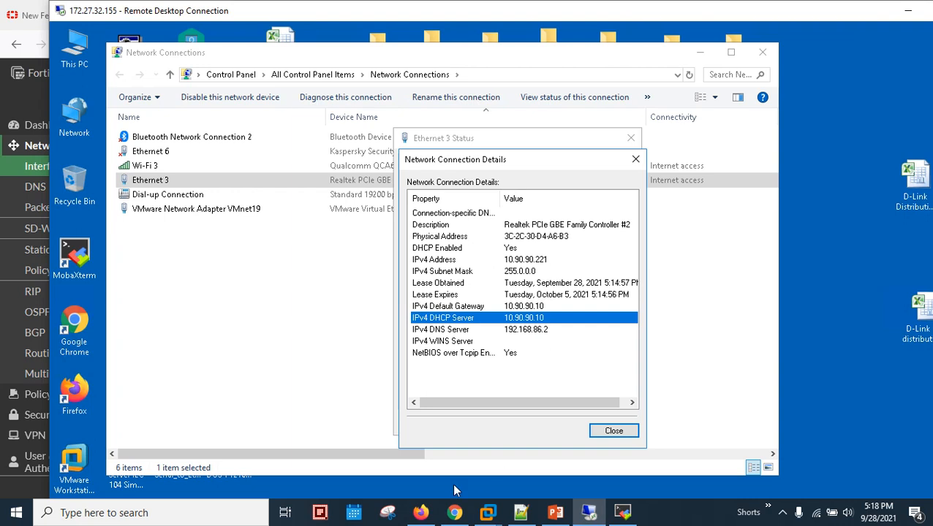
left_click(421, 512)
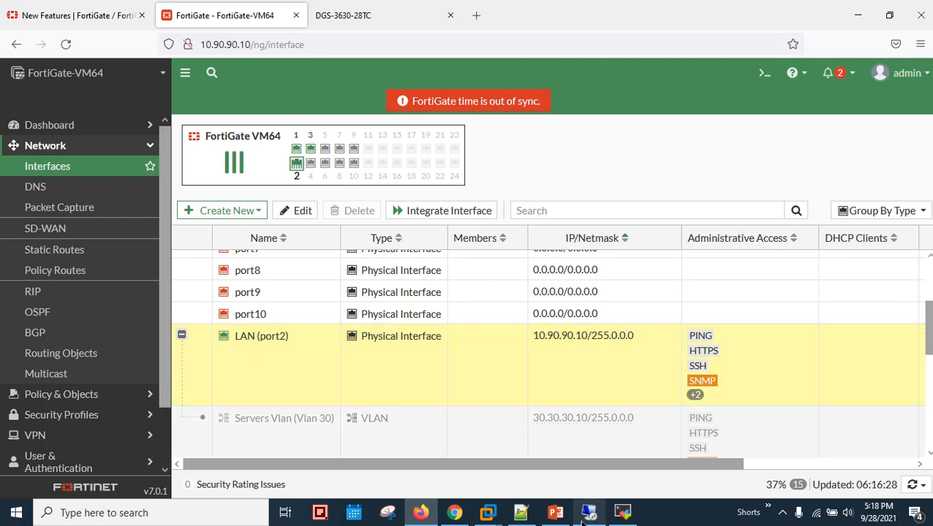
key("alt+Tab")
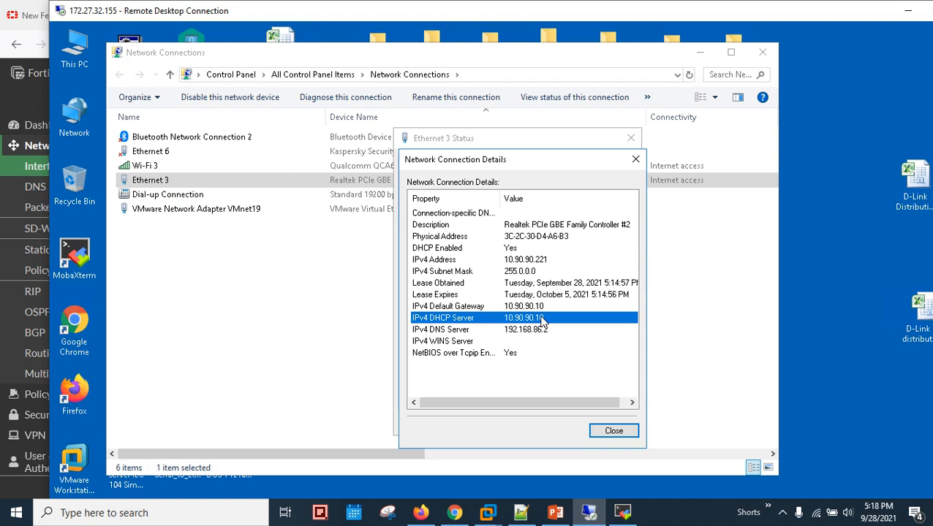
Close Ethernet 3's connection details and status windows, and return to the DHCP Server exercise slide in PowerPoint.
left_click(610, 431)
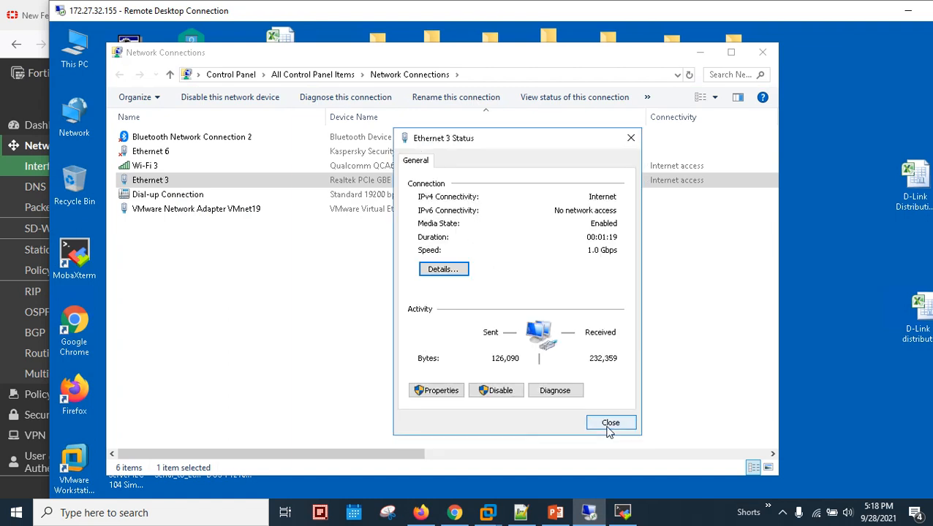
left_click(610, 424)
left_click(443, 180)
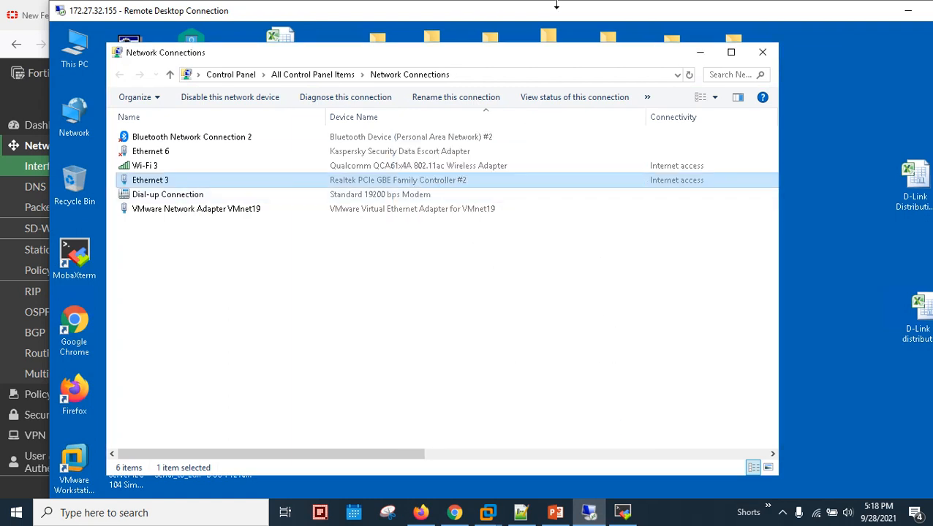
left_click(555, 513)
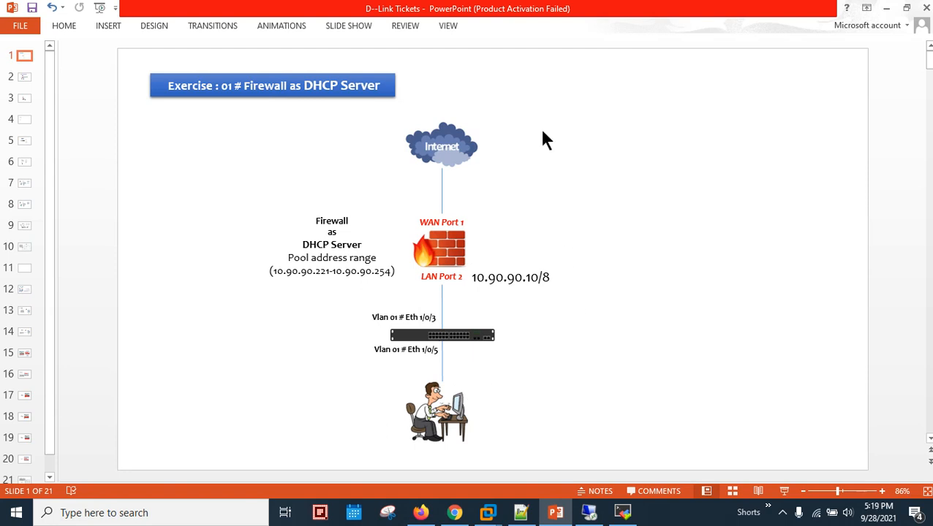
mouse_move(510, 9)
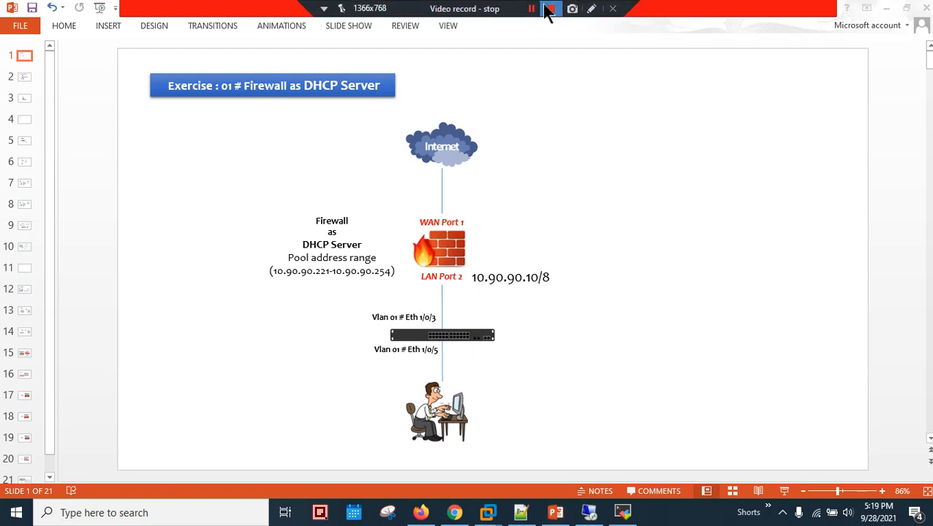